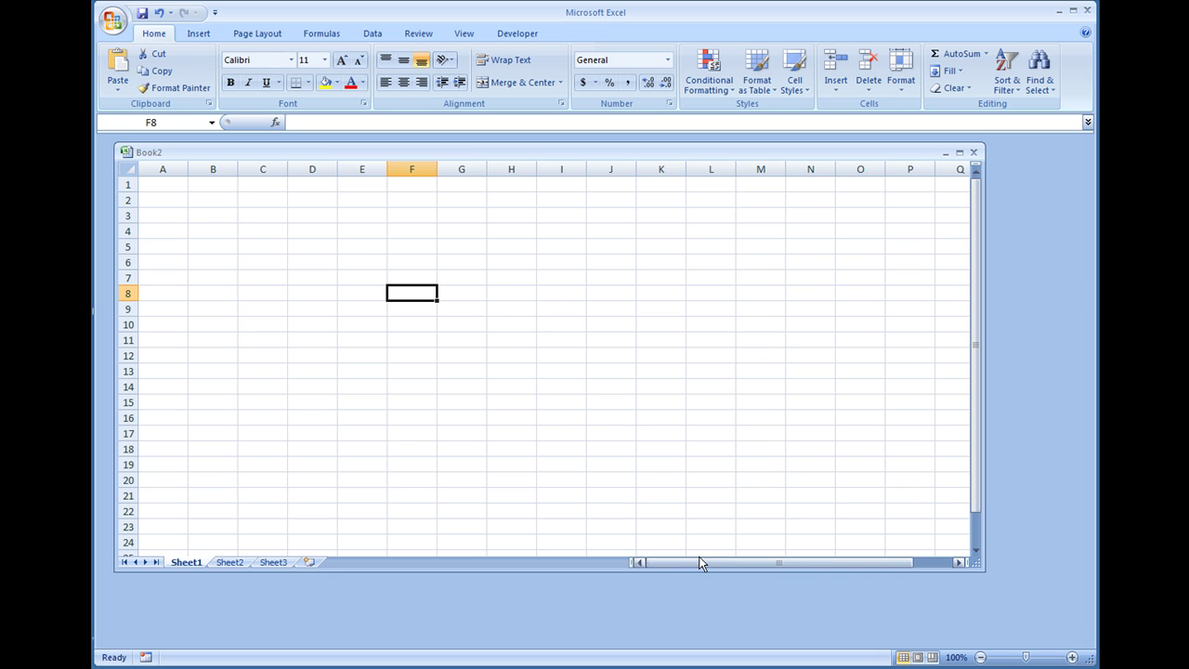
Step: Adjust the workbook window and select cell G15 while scrolling the empty sheet
left_click_drag(698, 563, 735, 564)
left_click_drag(806, 564, 642, 548)
left_click(958, 563)
left_click(958, 562)
left_click(958, 562)
left_click(958, 562)
left_click(481, 403)
scroll(480, 403, "down", 14)
scroll(460, 372, "up", 14)
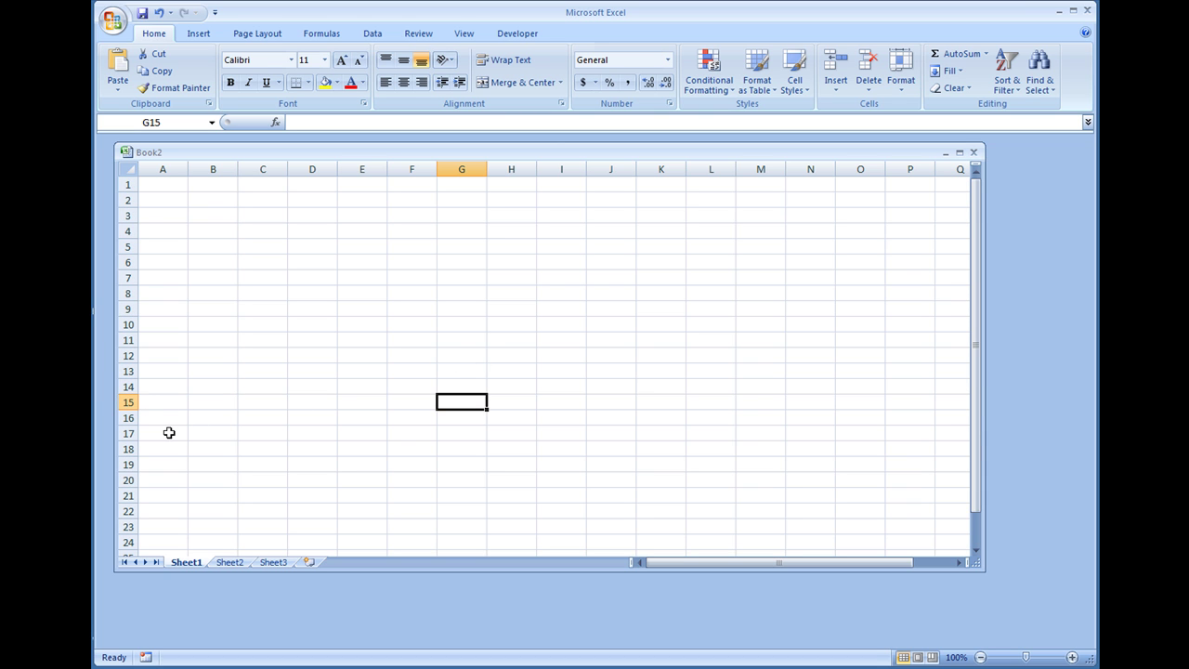
scroll(168, 432, "down", 1)
scroll(168, 432, "down", 8)
scroll(170, 432, "up", 8)
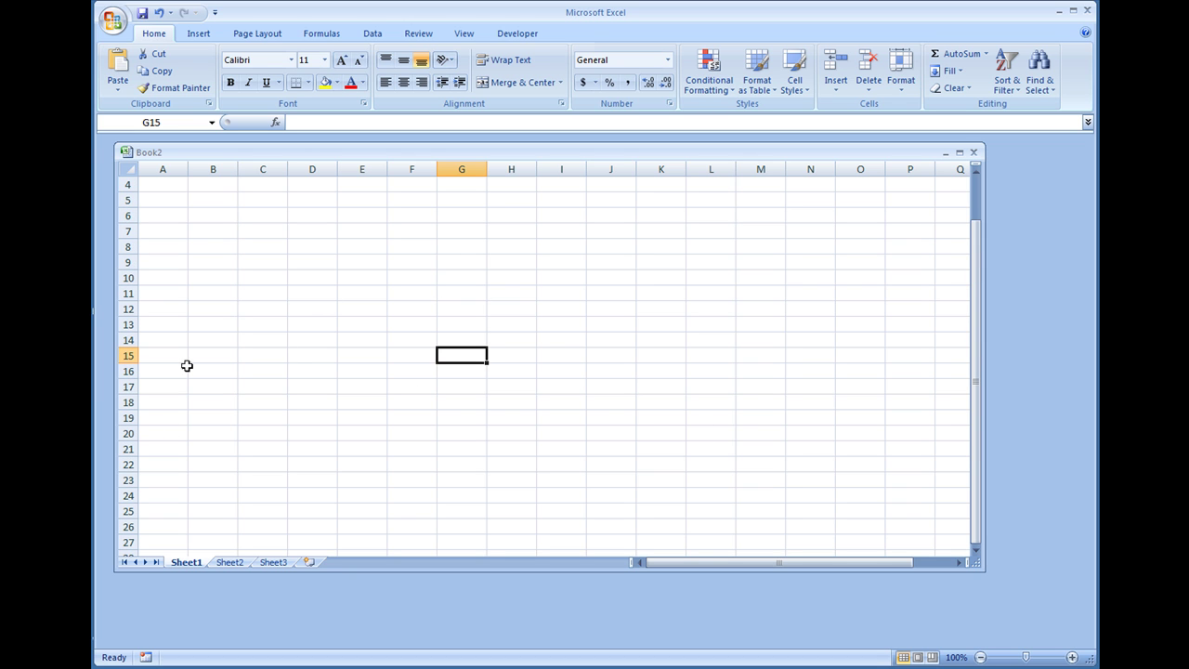
scroll(150, 199, "up", 1)
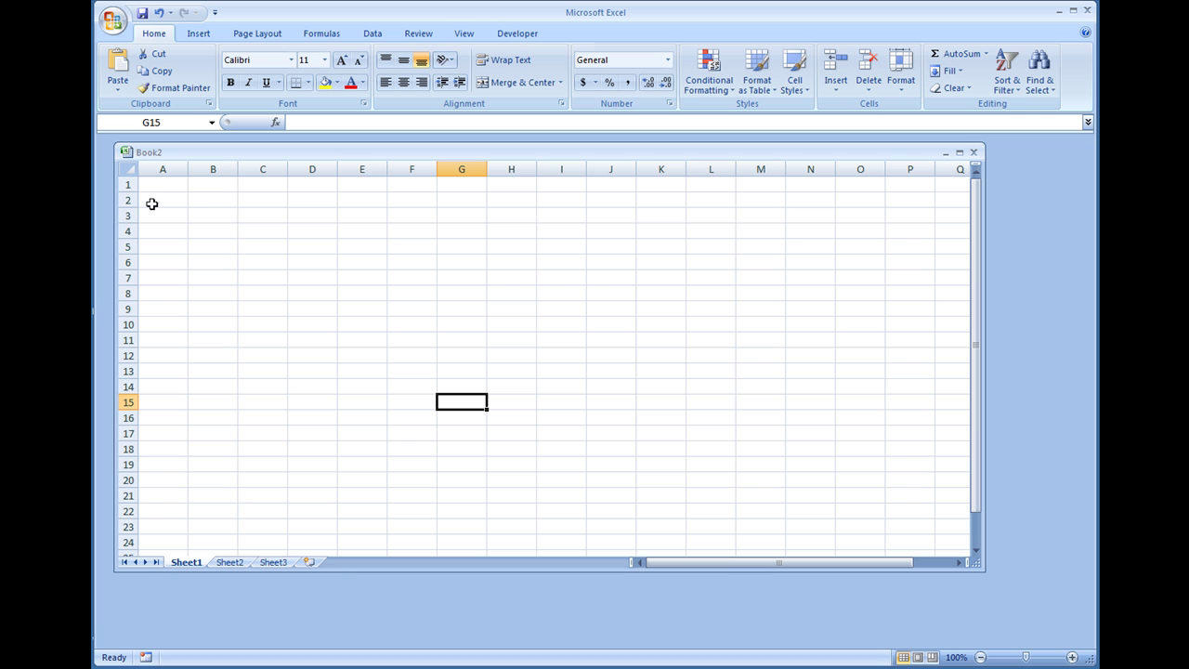
Step: Hide every row from 18 down to the bottom of the sheet
left_click(160, 434)
left_click_drag(160, 434, 799, 432)
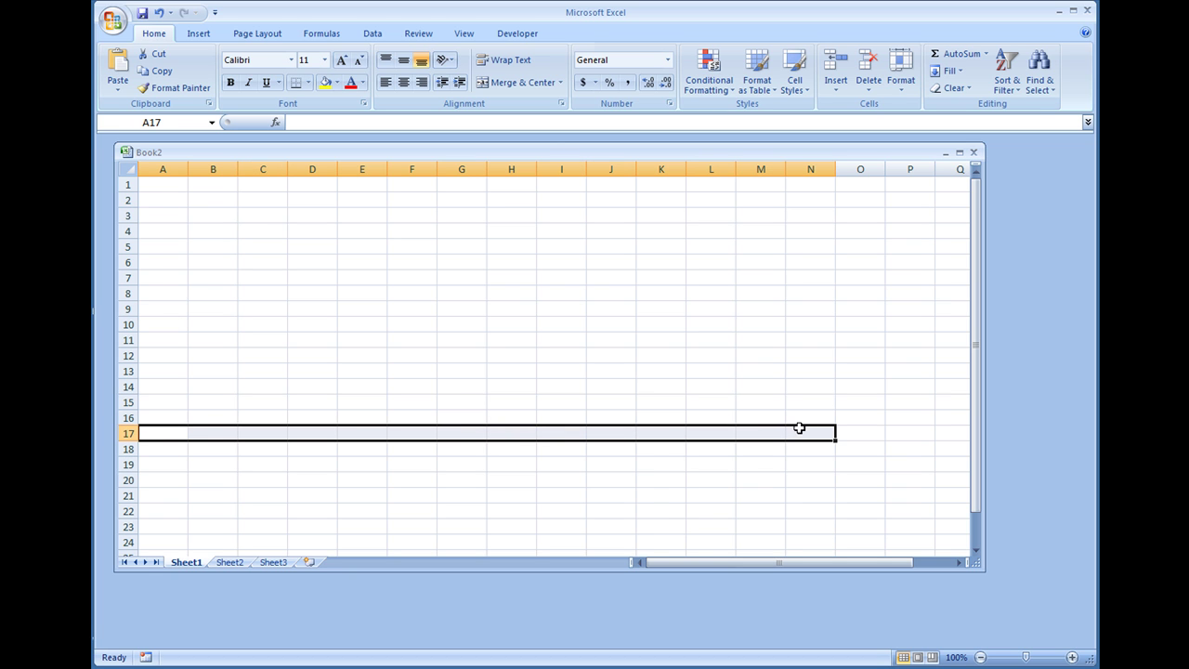
left_click(124, 449)
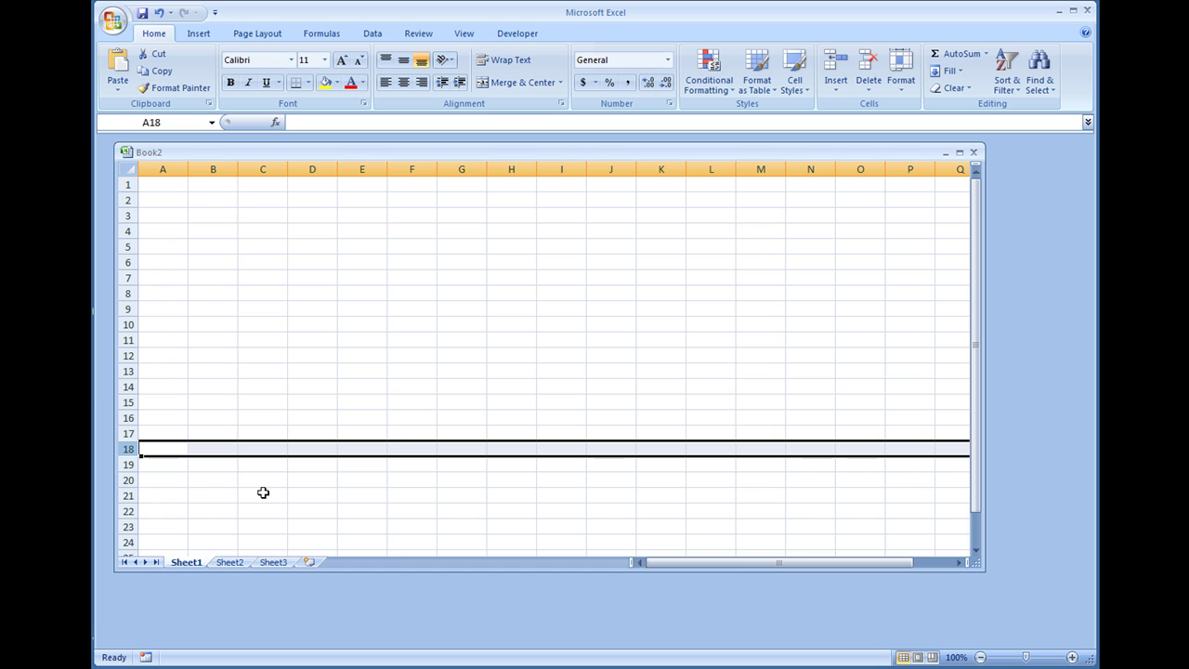
key("ctrl+shift+Down")
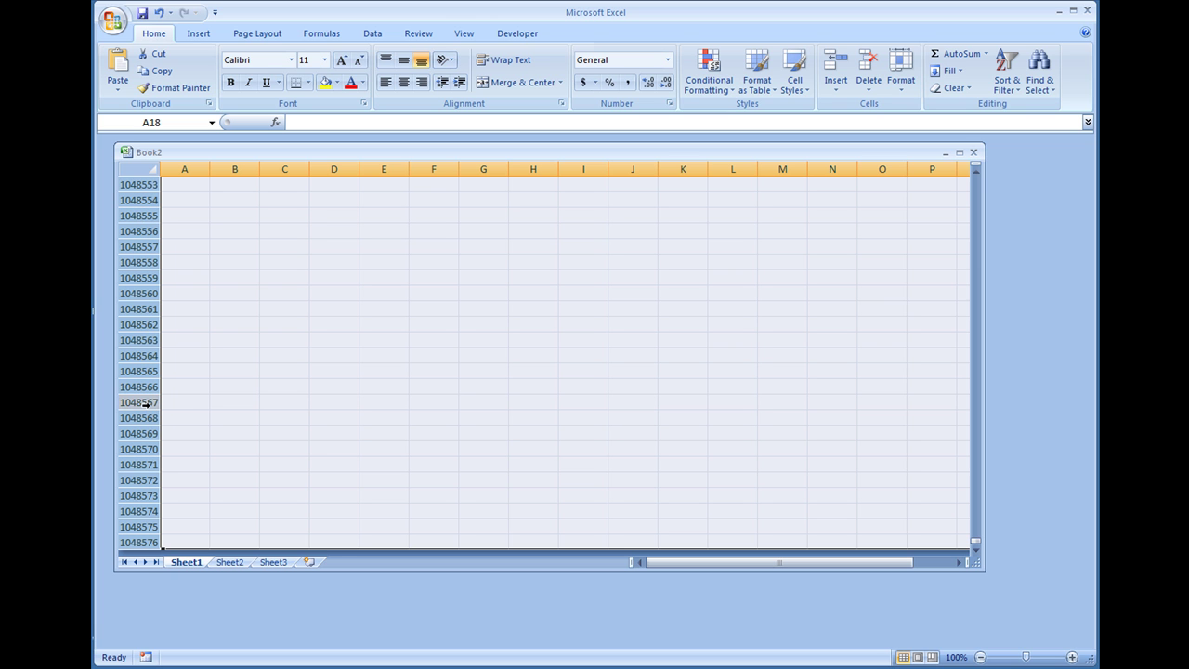
right_click(147, 402)
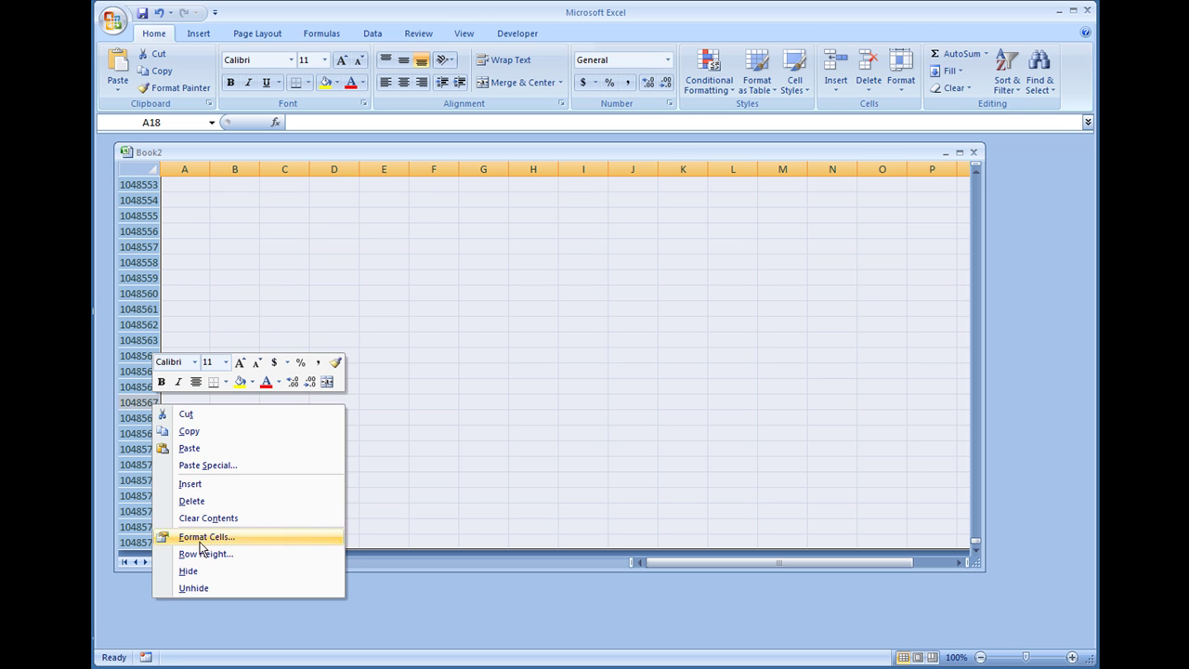
left_click(188, 571)
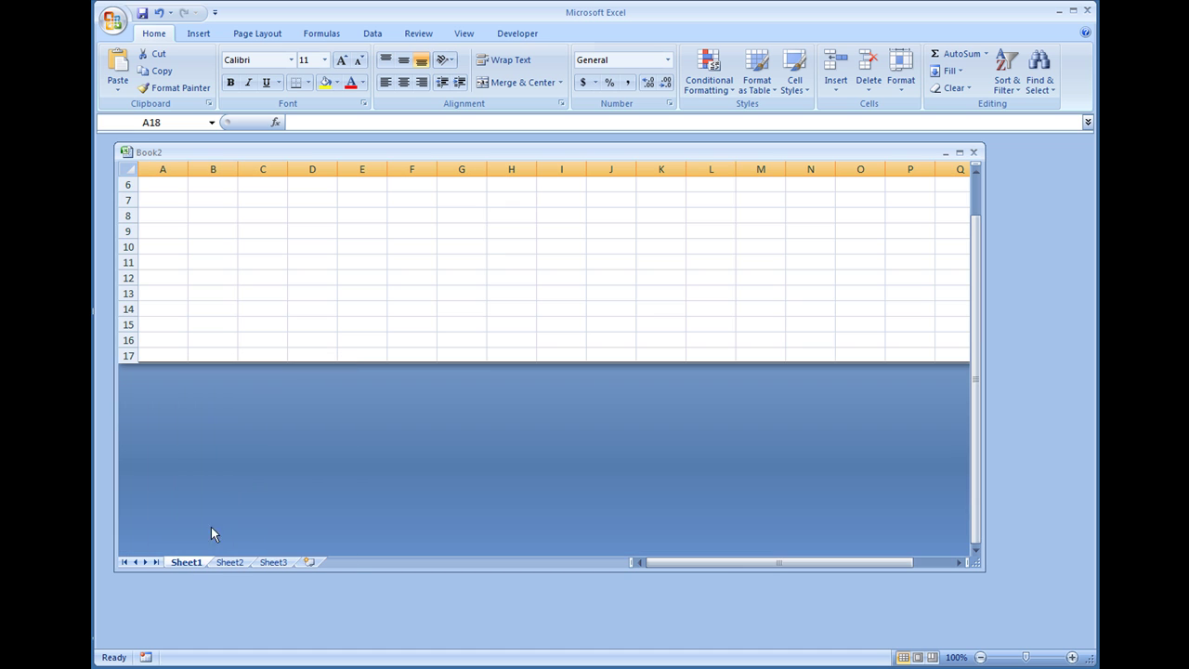
Step: Make the window wider and shorter, then hide and unhide rows 1–17 with Ctrl+9 and Ctrl+Shift+9
scroll(206, 322, "up", 2)
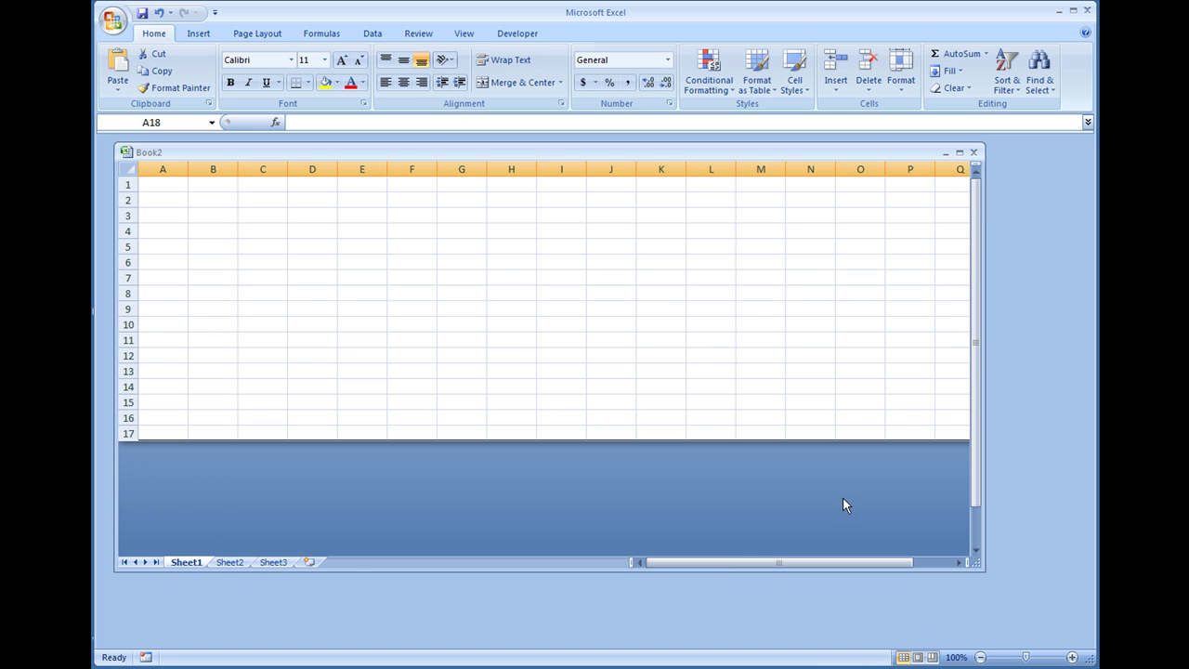
left_click_drag(982, 567, 1091, 484)
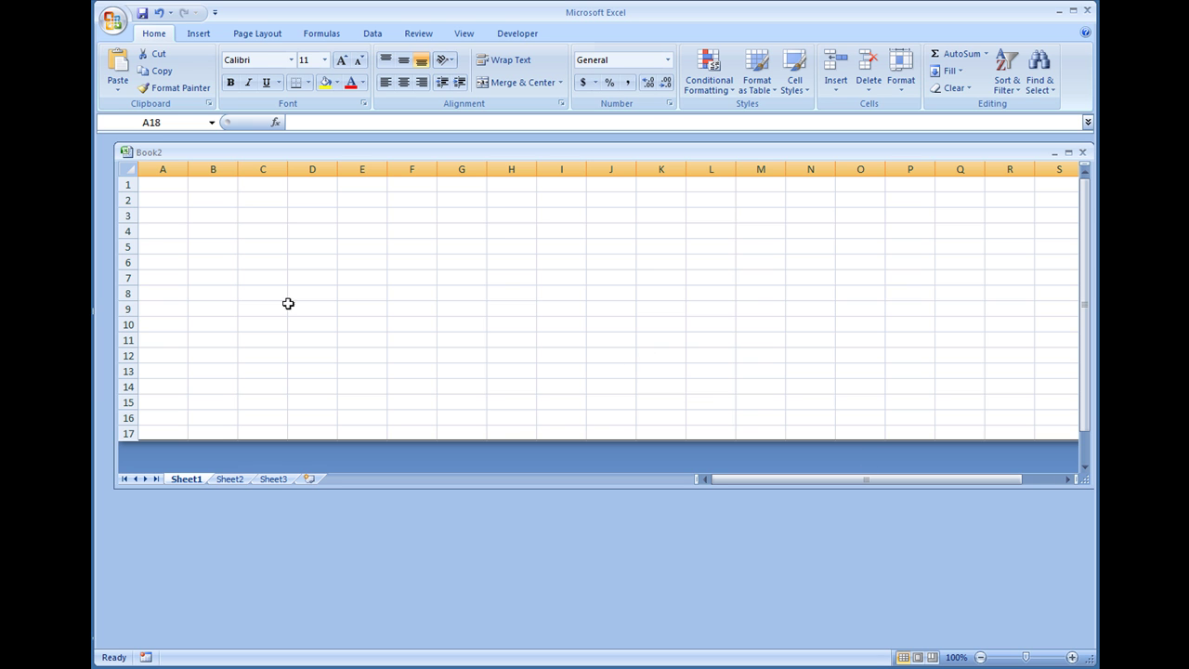
key("ctrl+a")
key("ctrl+9")
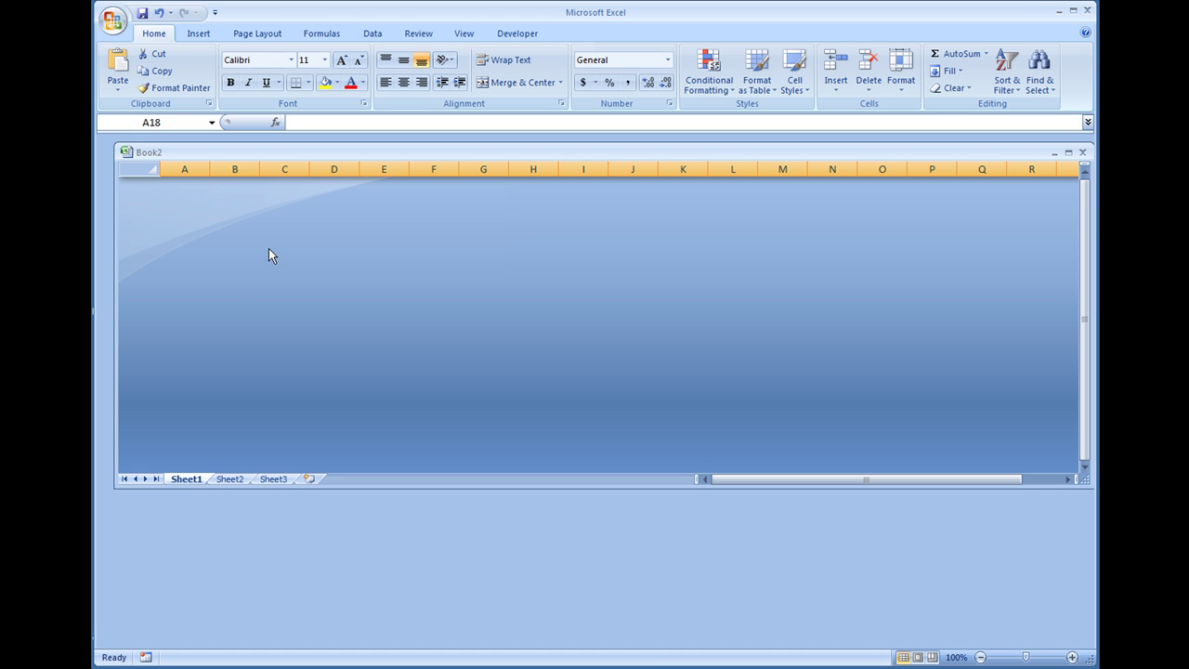
key("ctrl+shift+9")
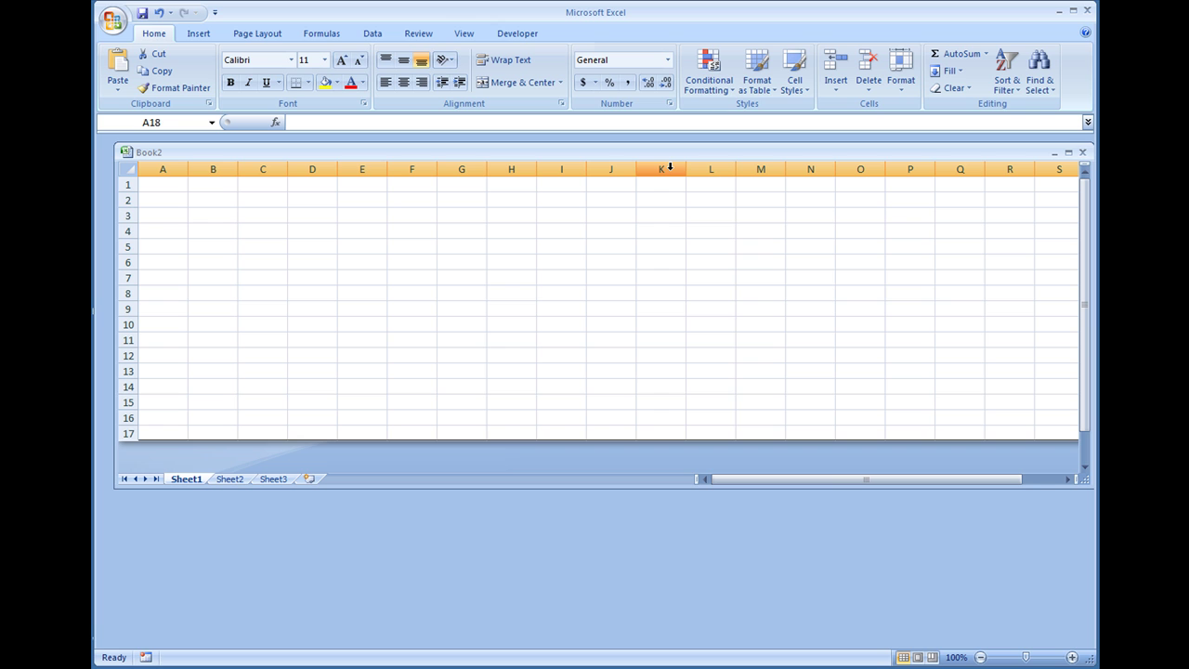
Step: Hide every column from K through the last column XFD
left_click(669, 168)
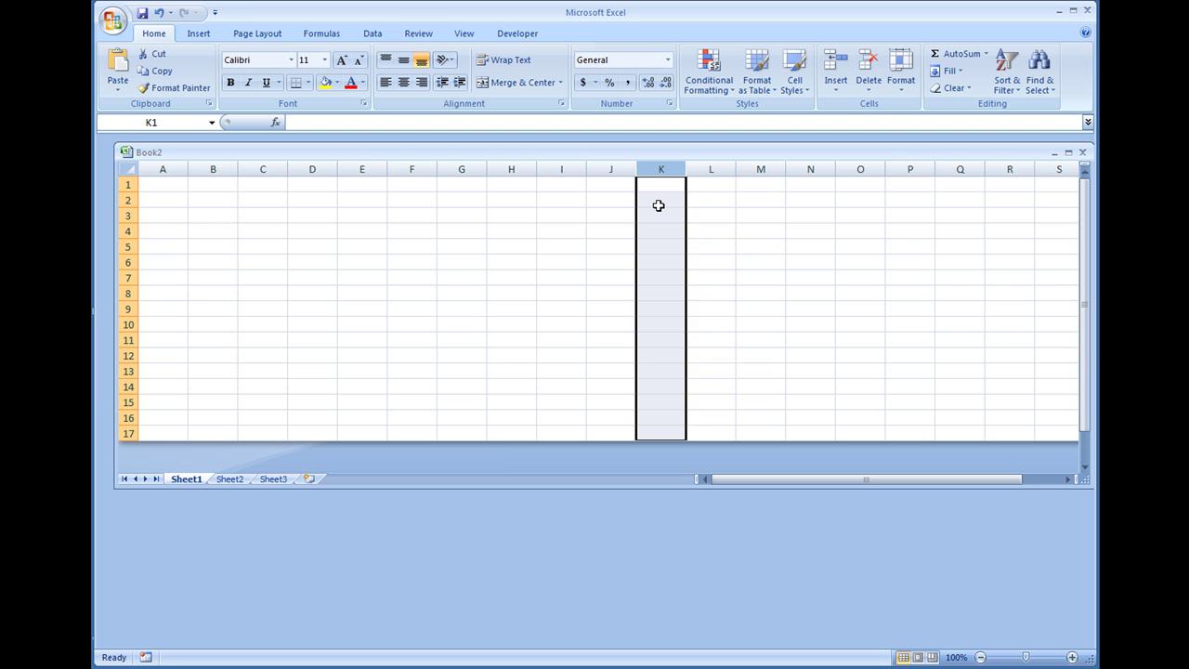
key("ctrl+shift+Right")
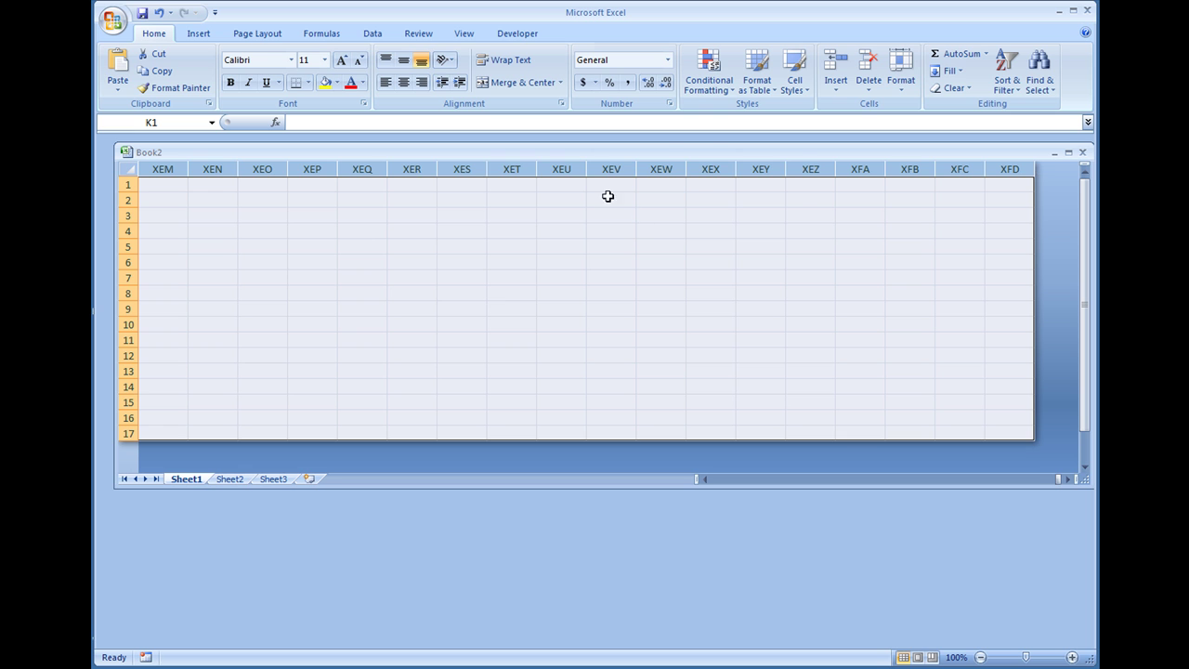
right_click(608, 200)
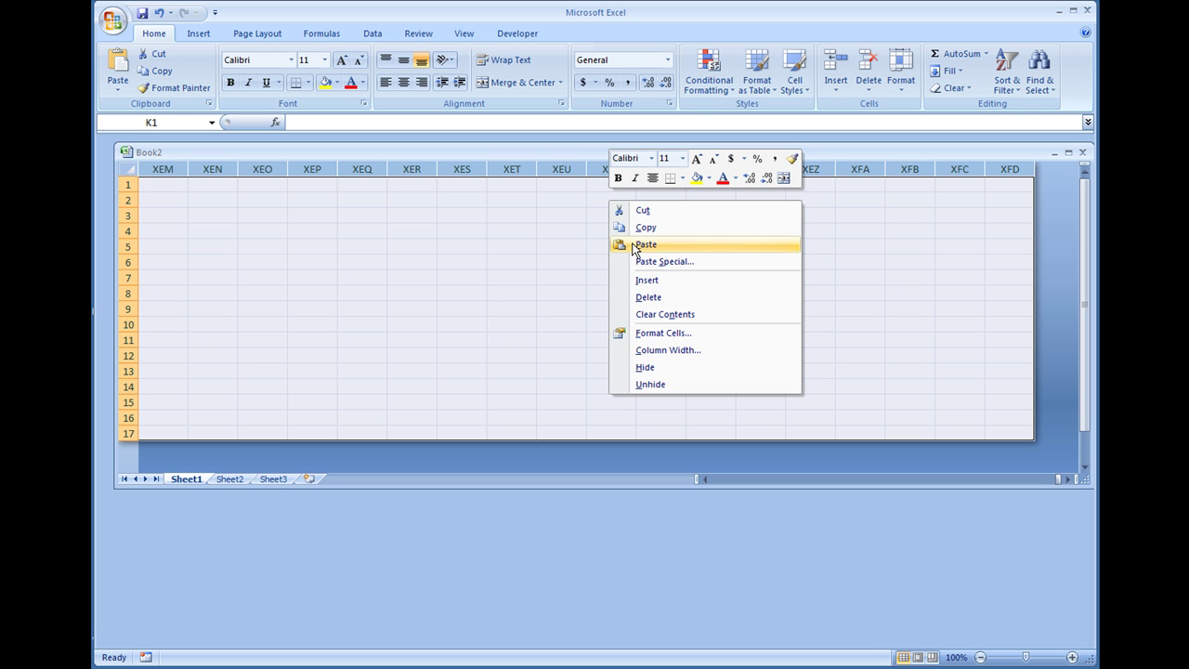
left_click(660, 368)
Step: Make C6 the active cell and shrink the workbook window
left_click_drag(462, 371, 93, 173)
left_click(269, 257)
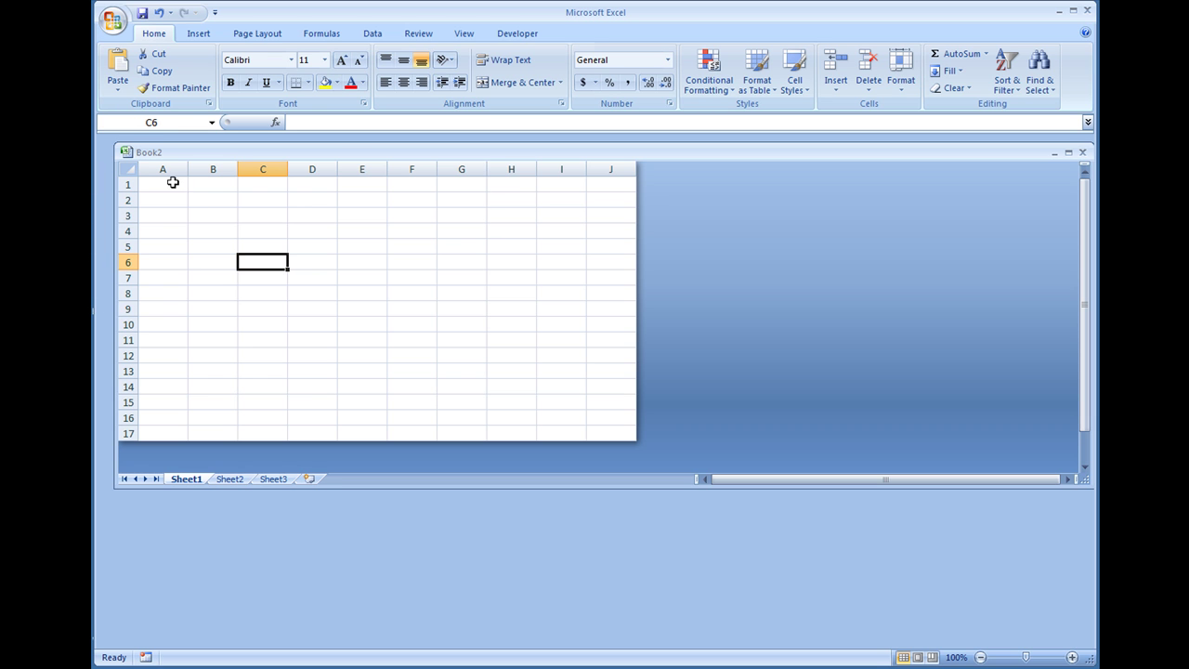
left_click_drag(1084, 482, 892, 518)
left_click_drag(755, 517, 595, 516)
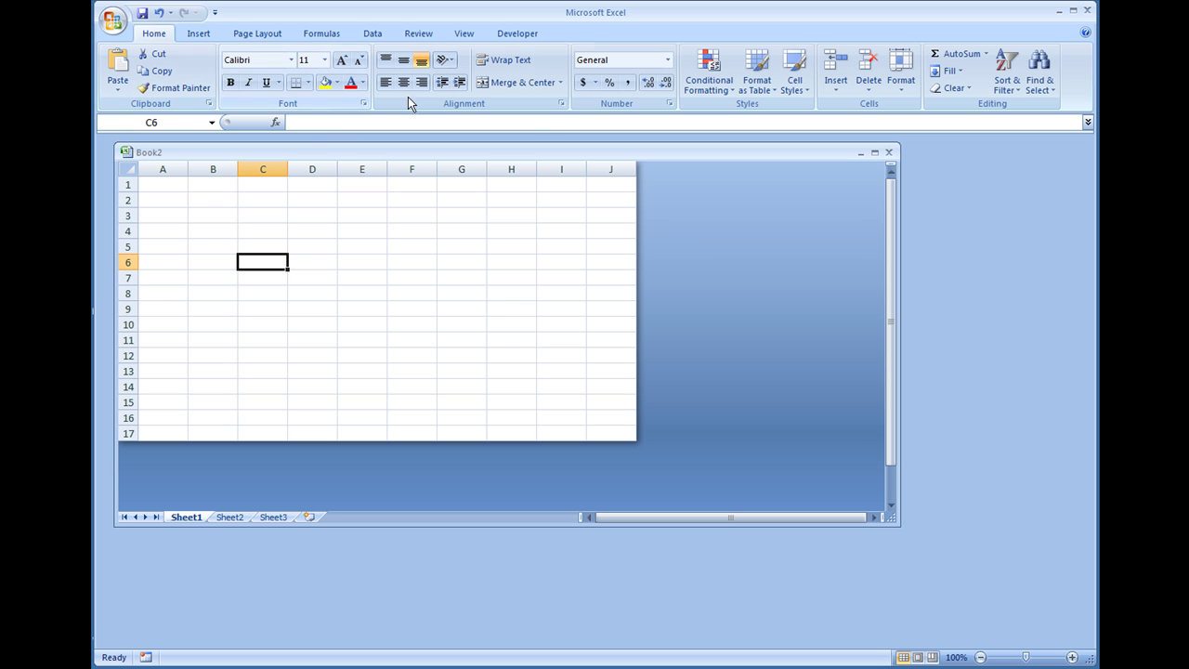
Step: Draw a rectangle spanning columns A–J across rows 1–3
left_click(209, 36)
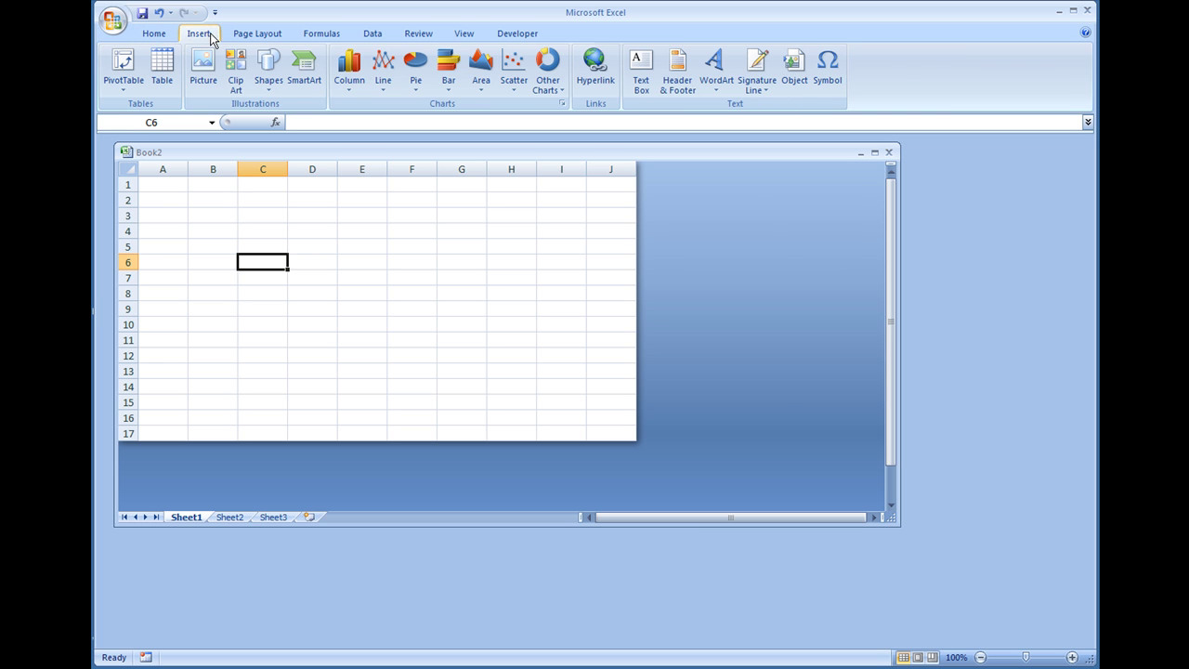
left_click(269, 84)
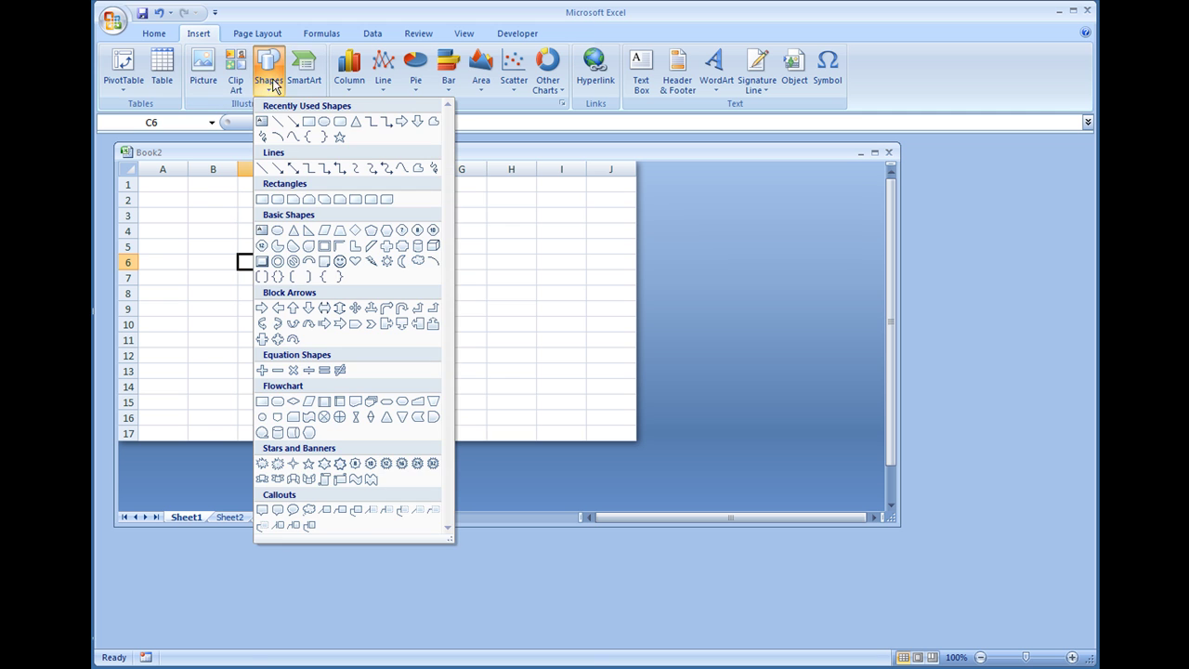
left_click(309, 124)
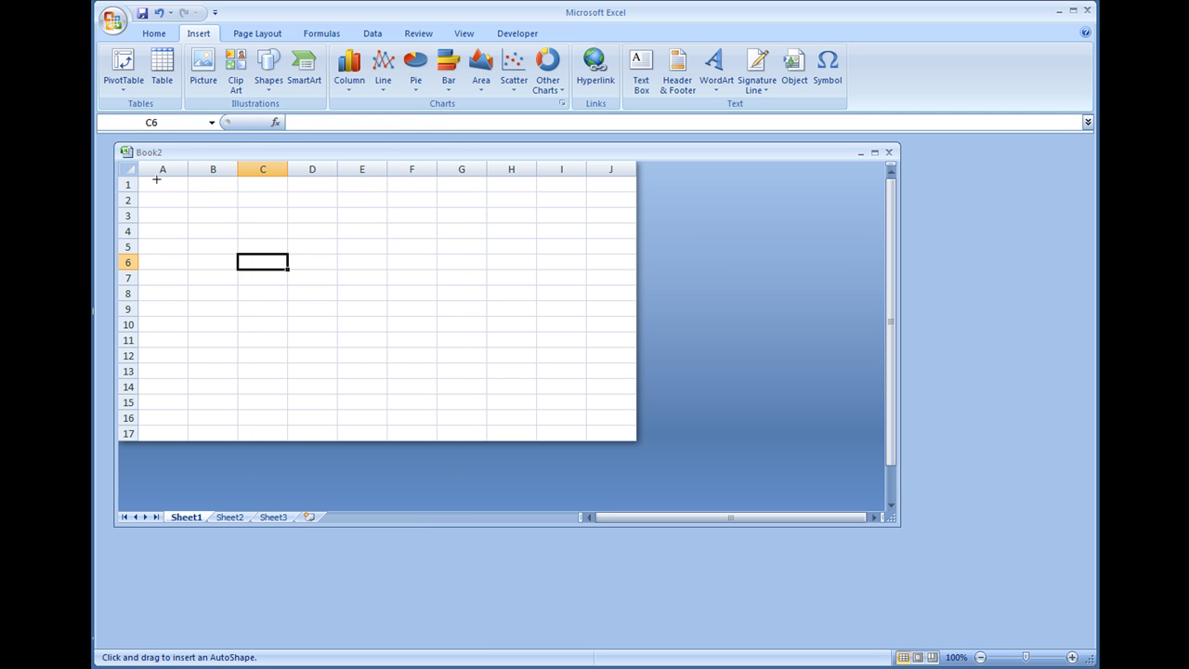
mouse_move(149, 184)
left_mouse_down()
mouse_move(319, 236)
mouse_move(630, 218)
left_mouse_up()
Step: Type 'Microsoft Excel Form' inside the rectangle
right_click(367, 203)
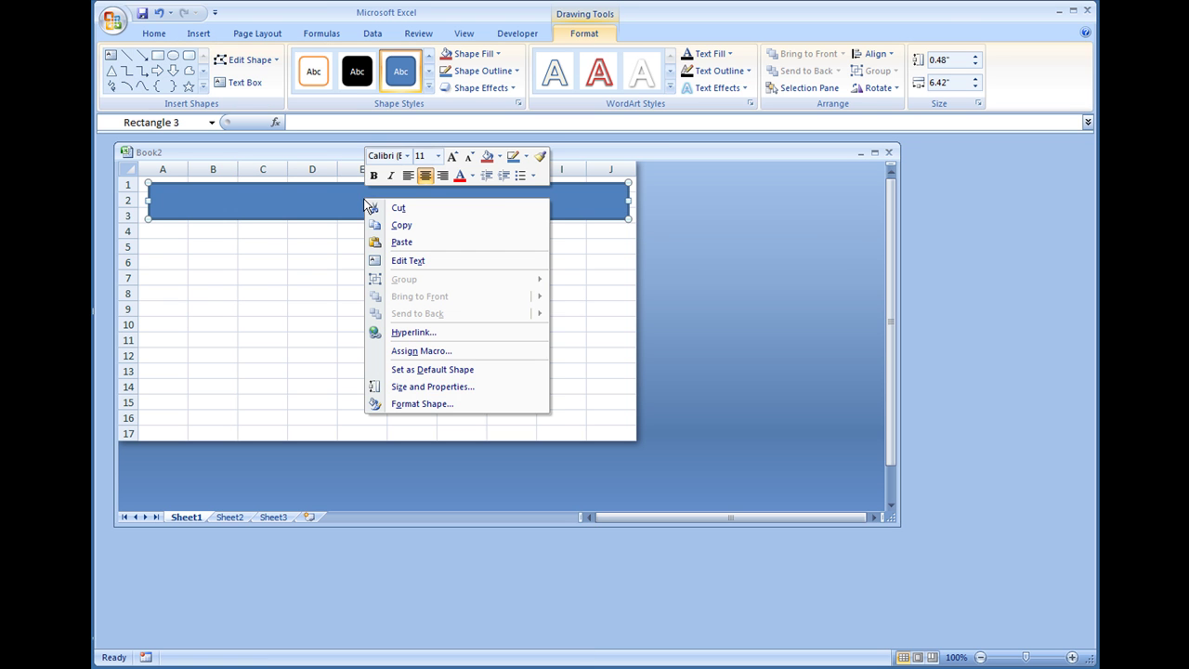
left_click(391, 261)
type("Mi")
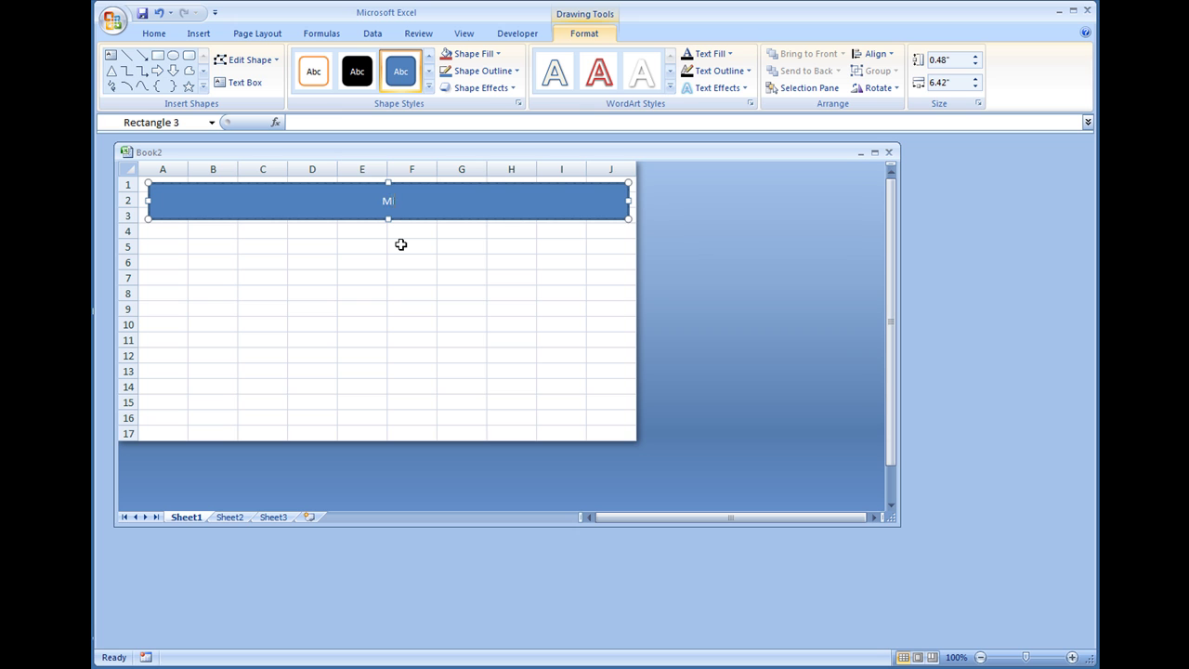
type("crosoft Excel Form")
left_click(472, 229)
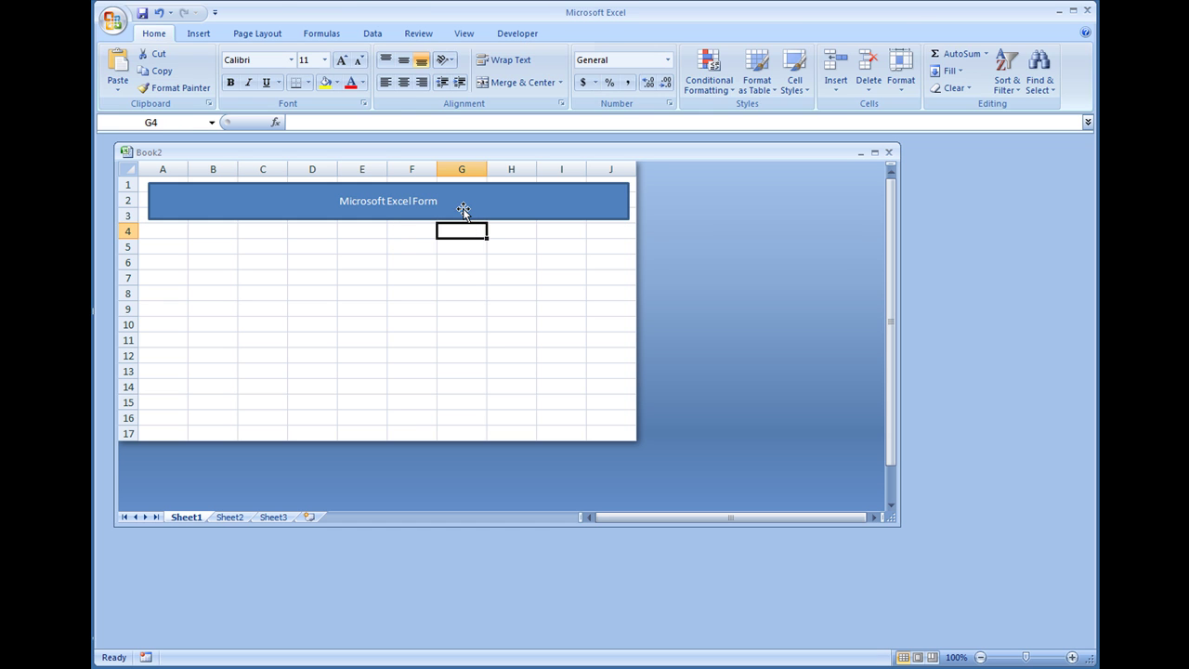
left_click(464, 209)
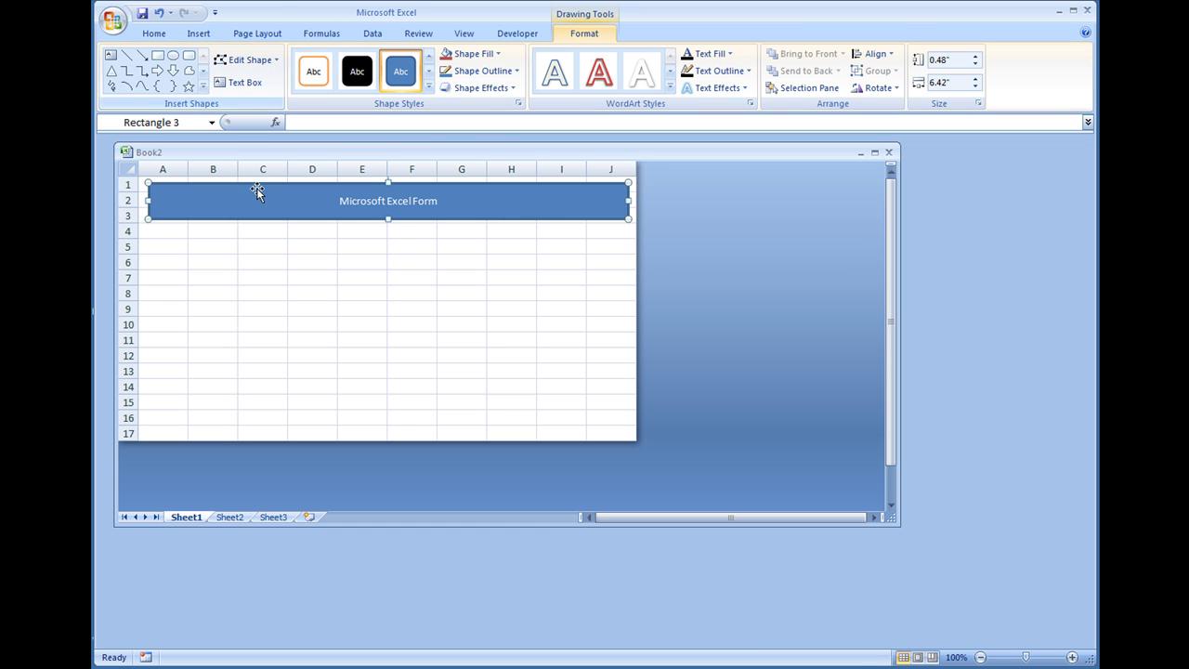
Step: Change the banner to a rounded rectangle and nudge it slightly right
left_click(243, 61)
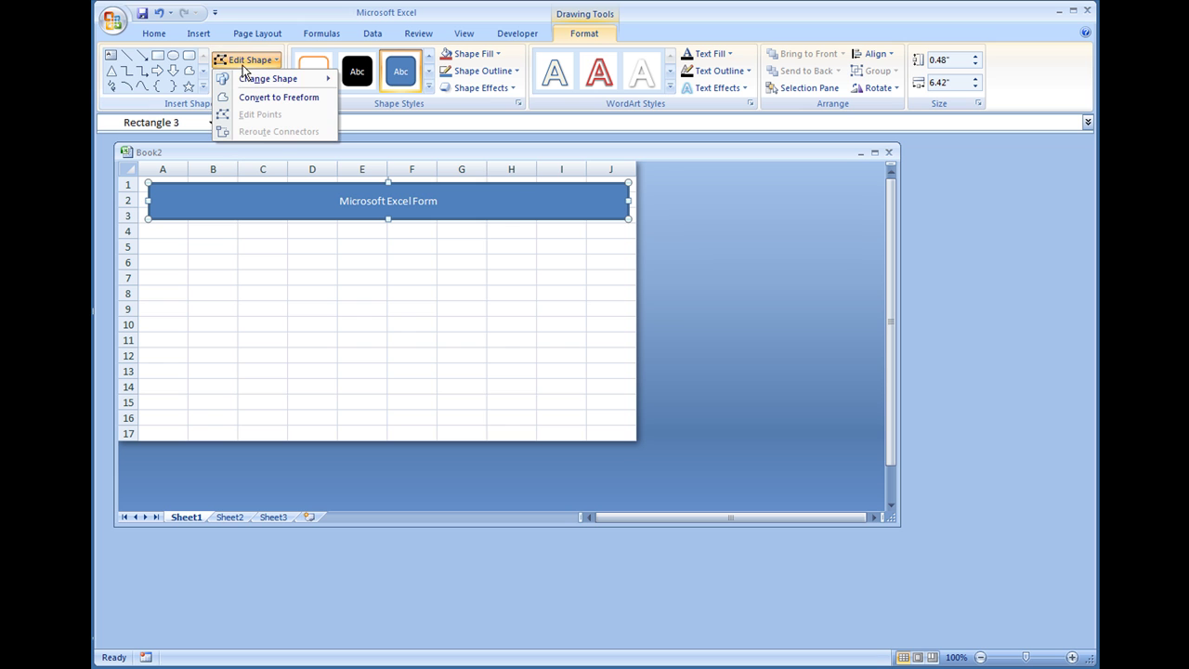
mouse_move(244, 82)
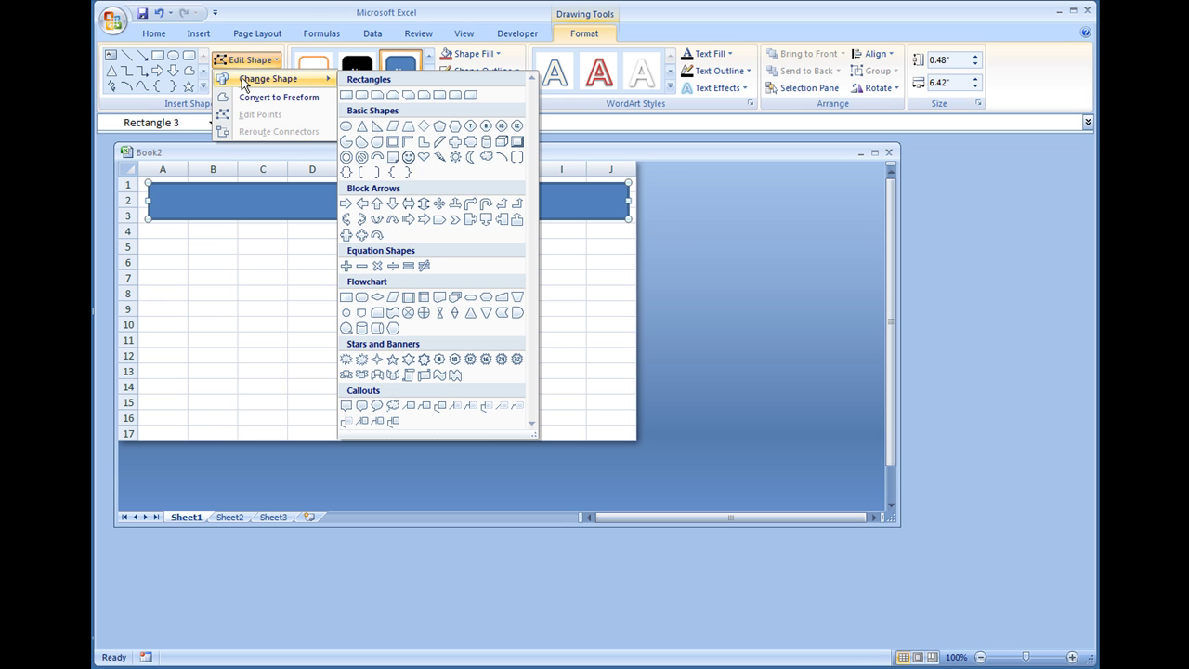
left_click(362, 97)
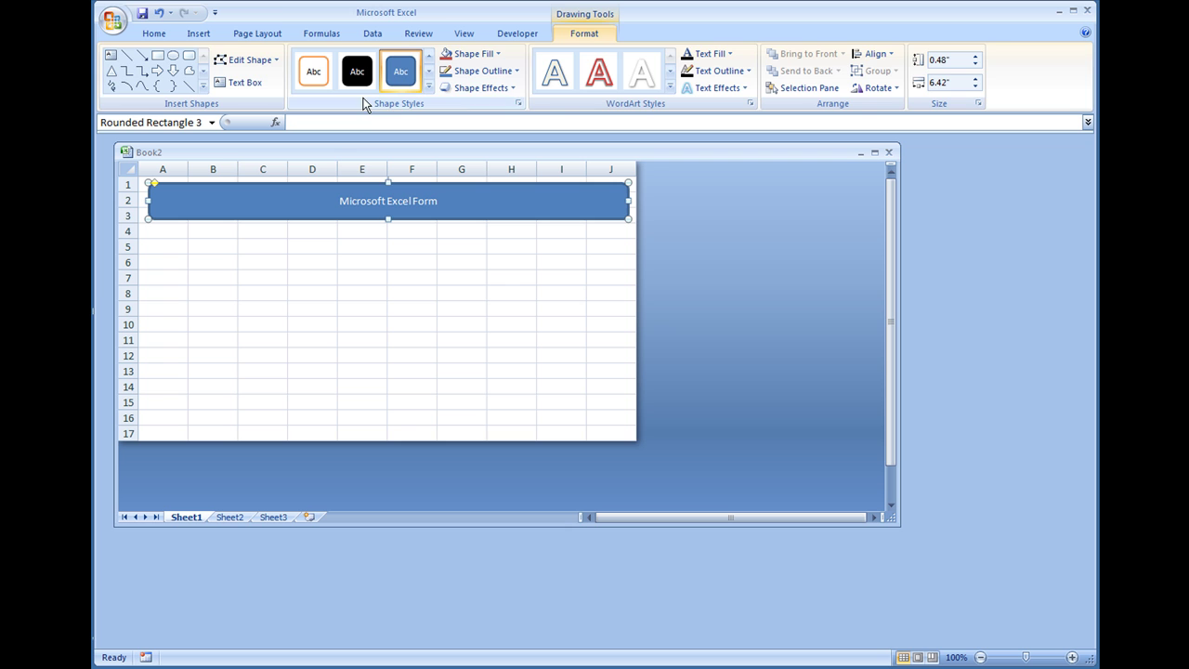
left_click(297, 229)
left_click_drag(284, 202, 290, 207)
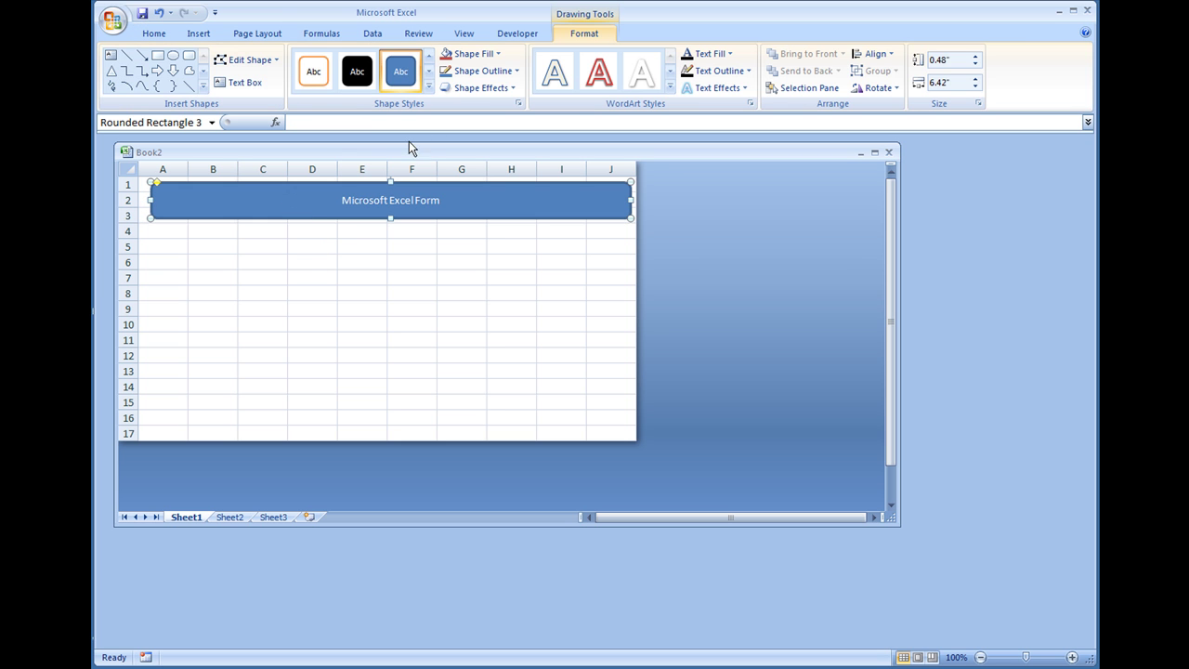
Step: Set the 'Microsoft Excel Form' banner text to font size 16
double_click(400, 200)
left_click_drag(440, 201, 340, 202)
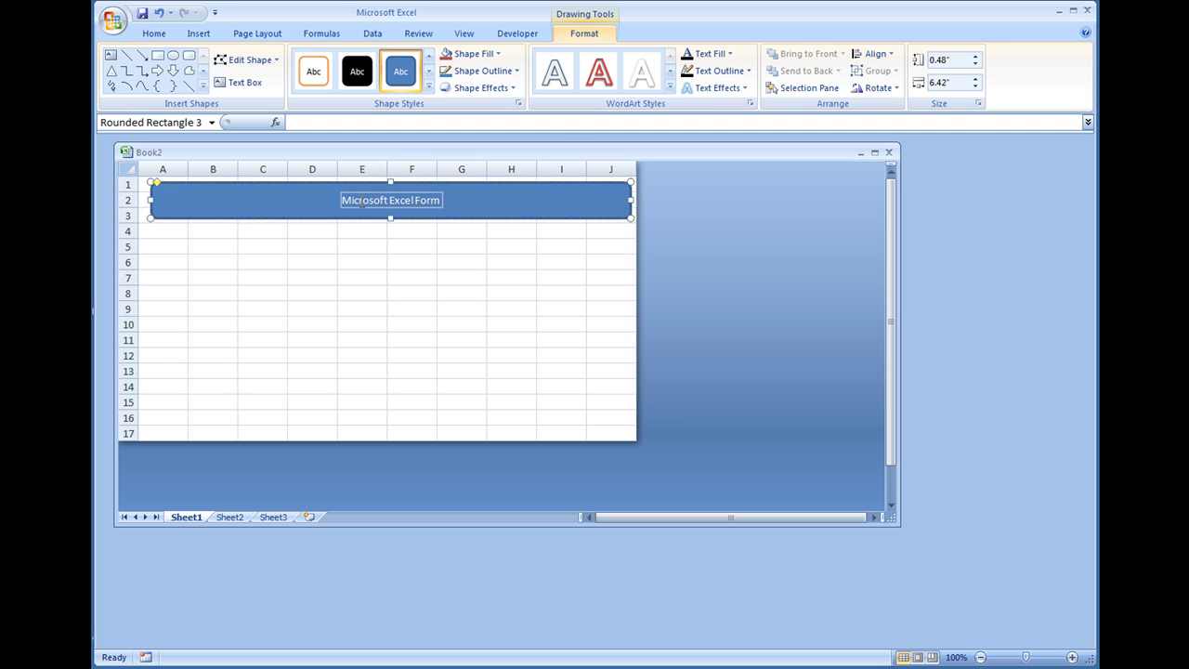
left_click(157, 35)
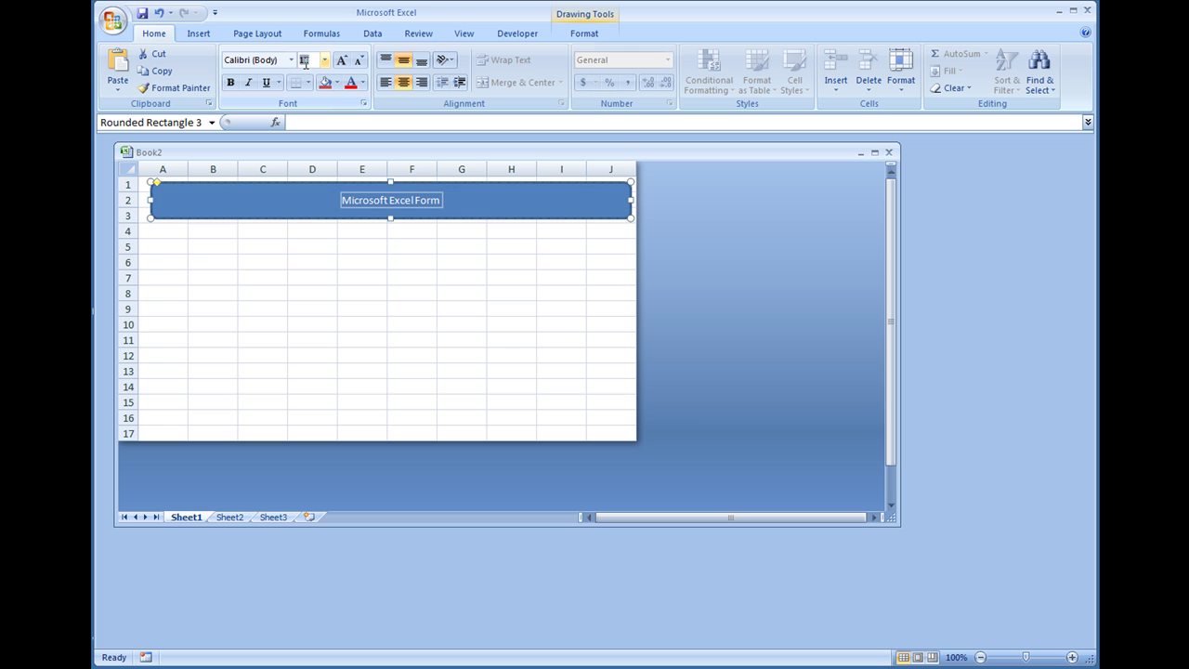
type("16")
key("Return")
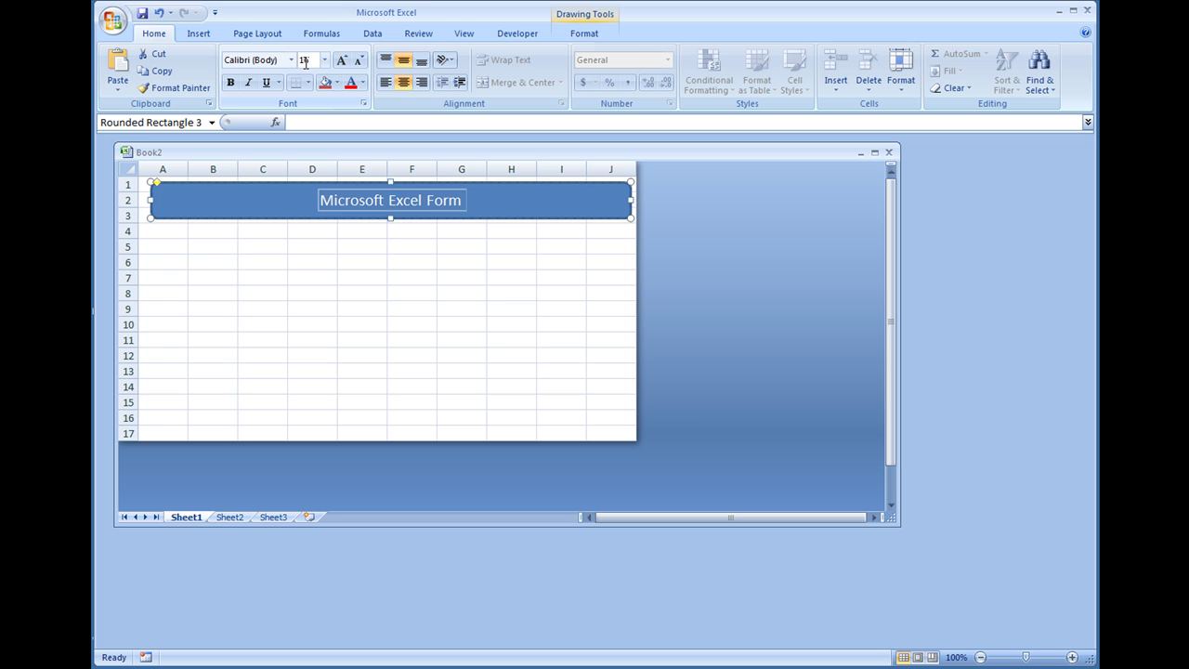
left_click(555, 202)
left_click(583, 32)
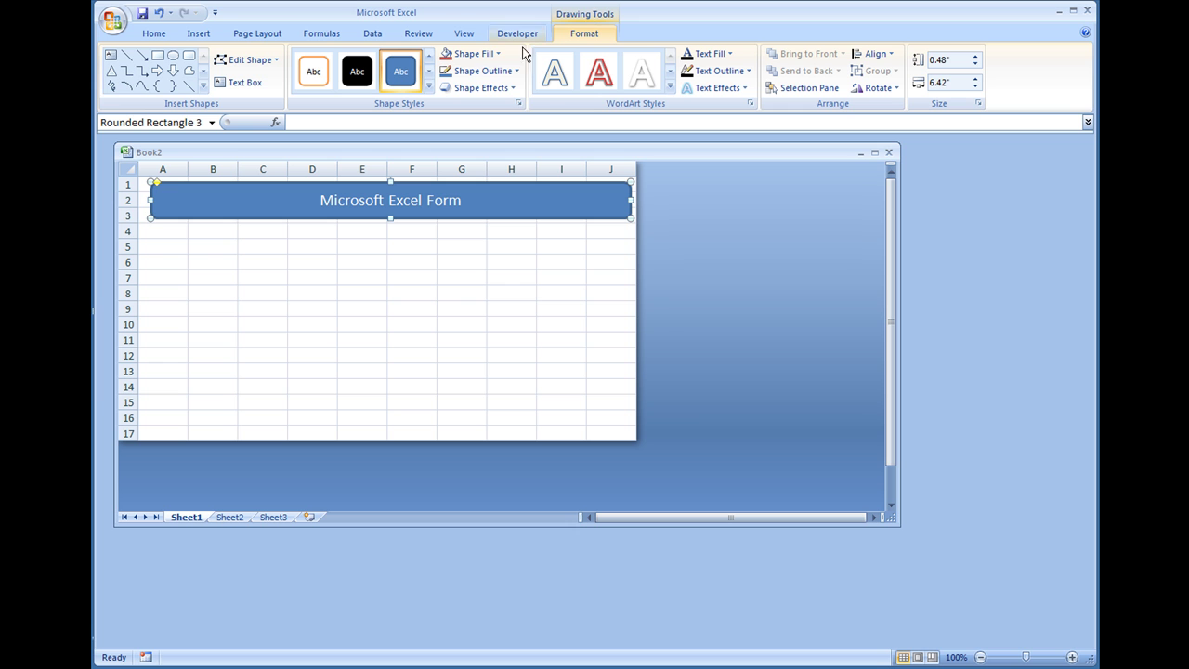
Step: Give the banner an Offset Diagonal Bottom Right outer drop shadow
left_click(479, 89)
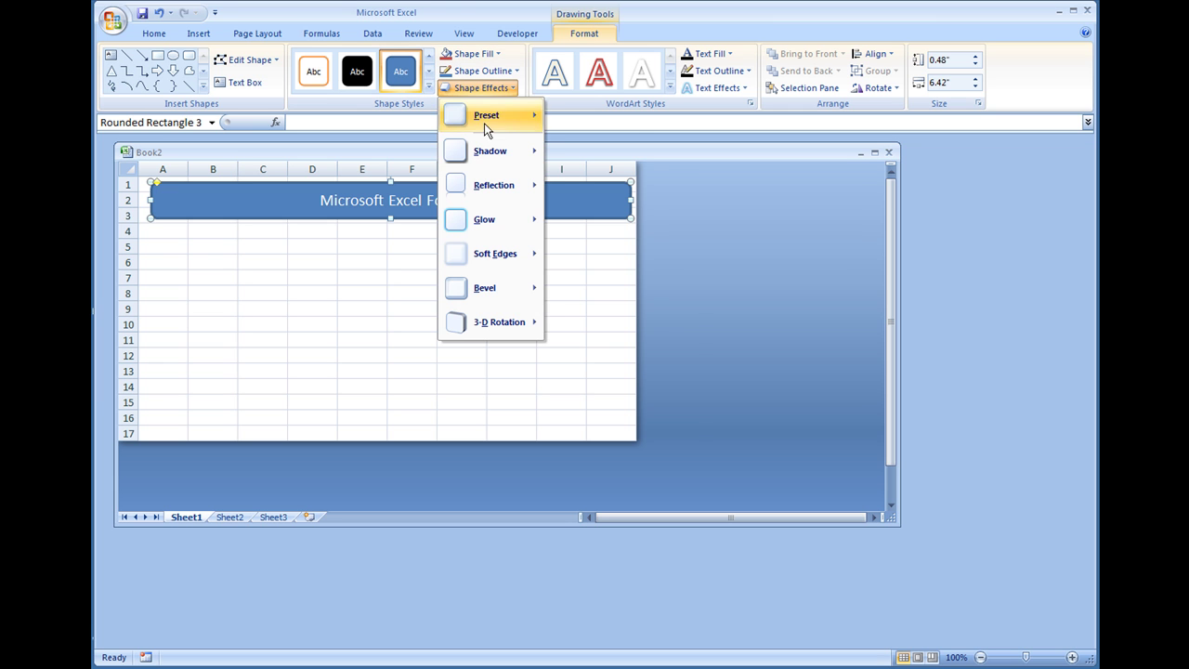
mouse_move(491, 150)
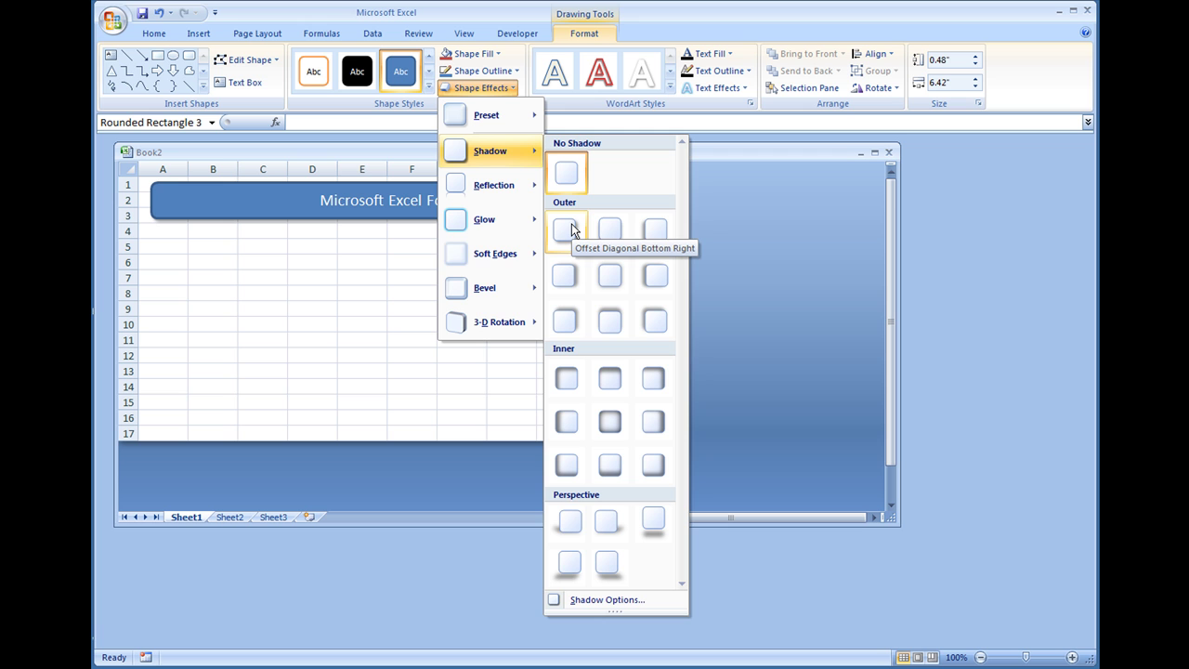
left_click(570, 230)
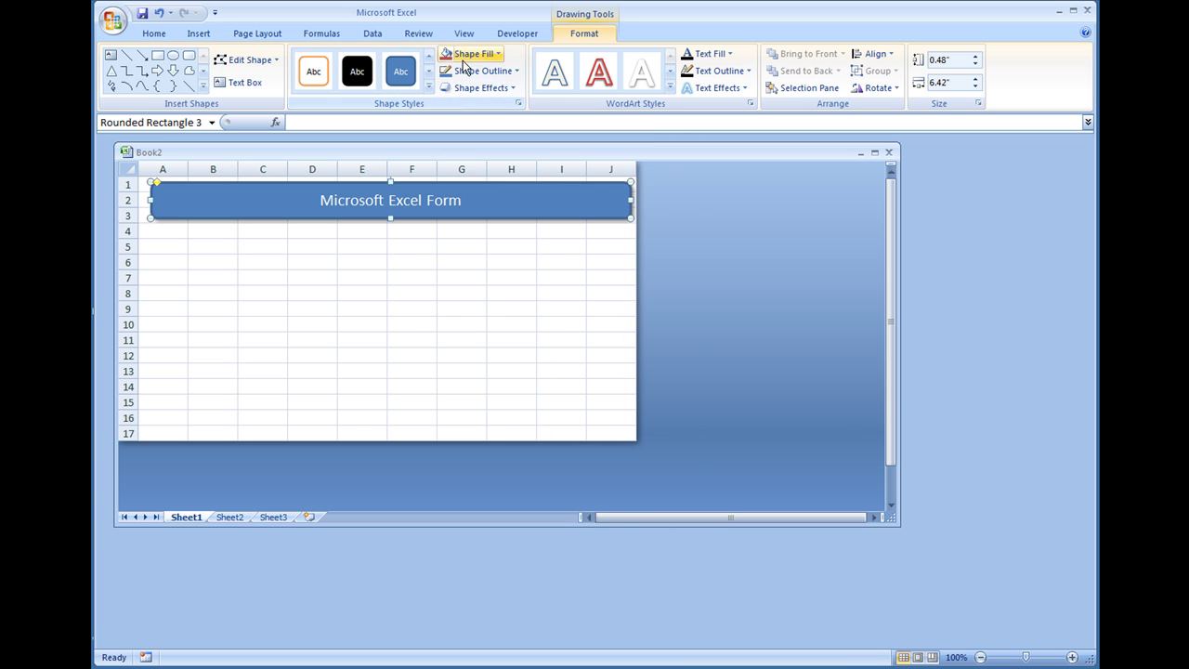
Step: Apply a Circle bevel, nudge the banner slightly left, and select cell F7
left_click(476, 90)
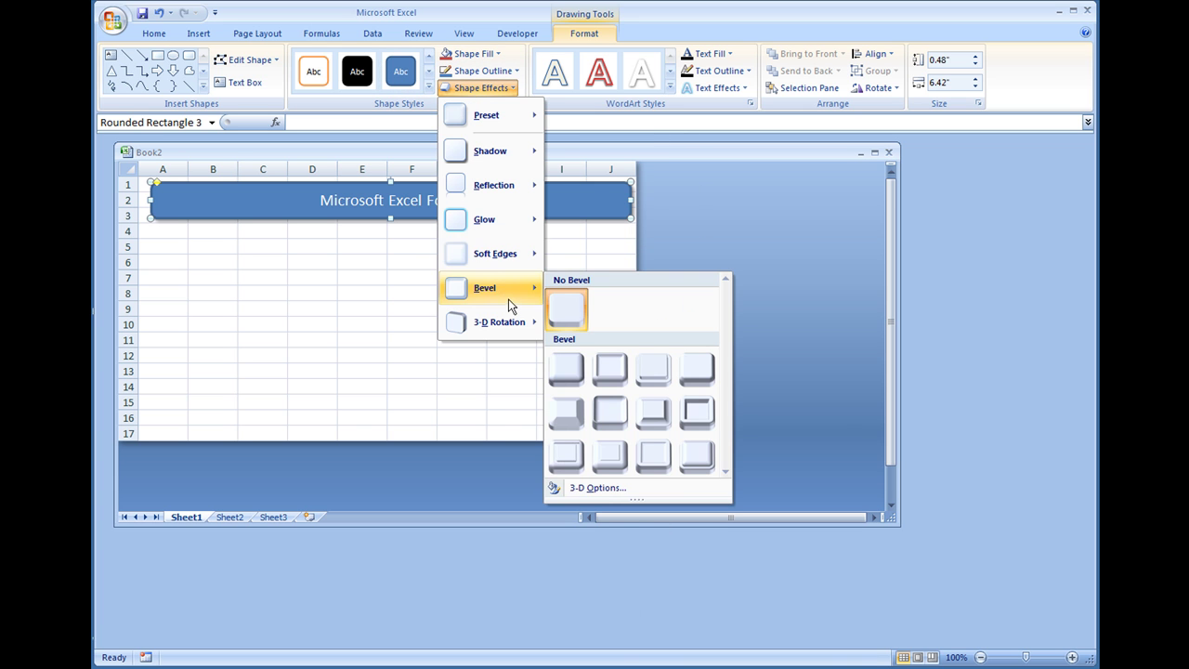
mouse_move(510, 297)
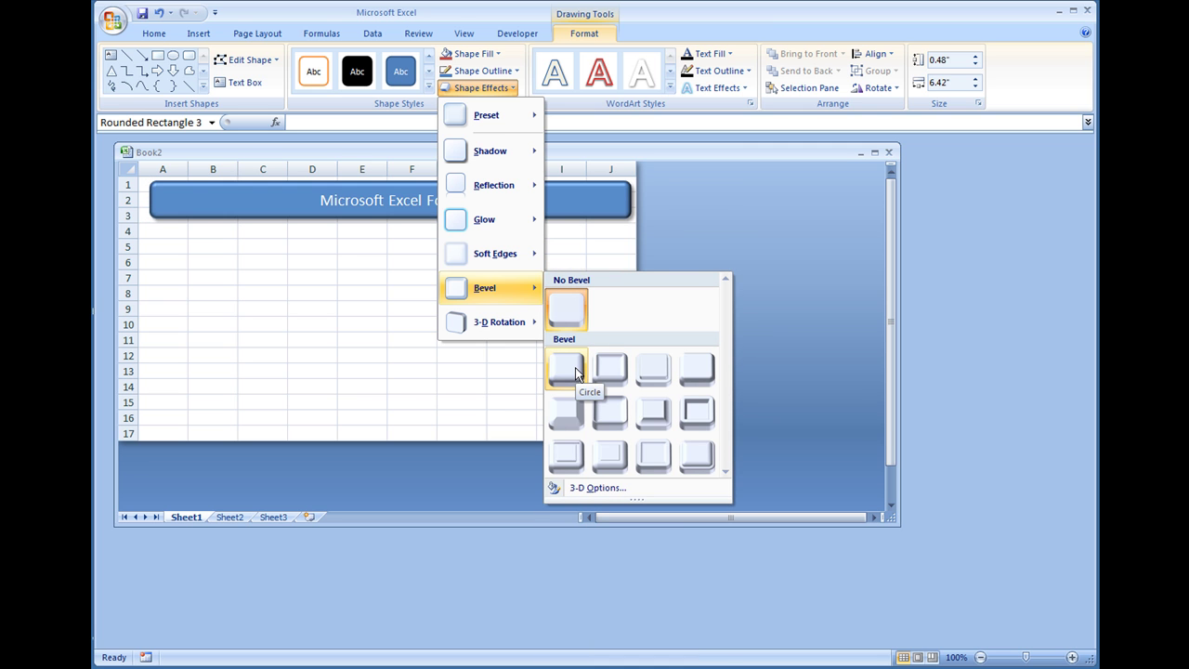
left_click(575, 367)
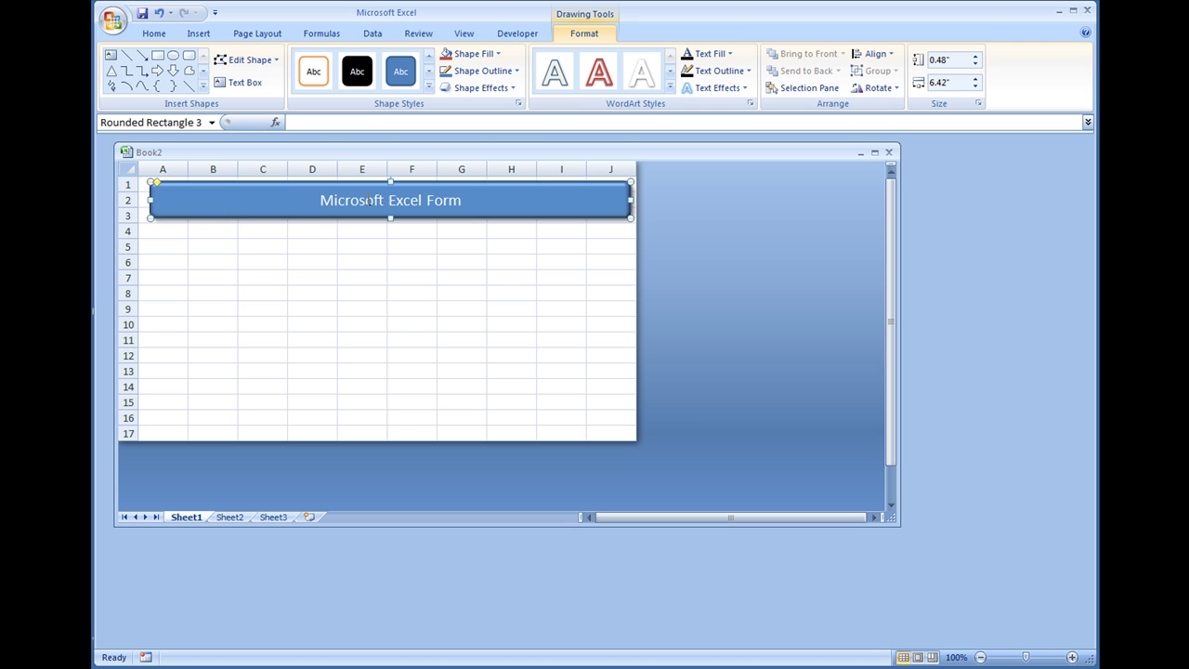
left_click_drag(361, 186, 358, 188)
left_click(422, 282)
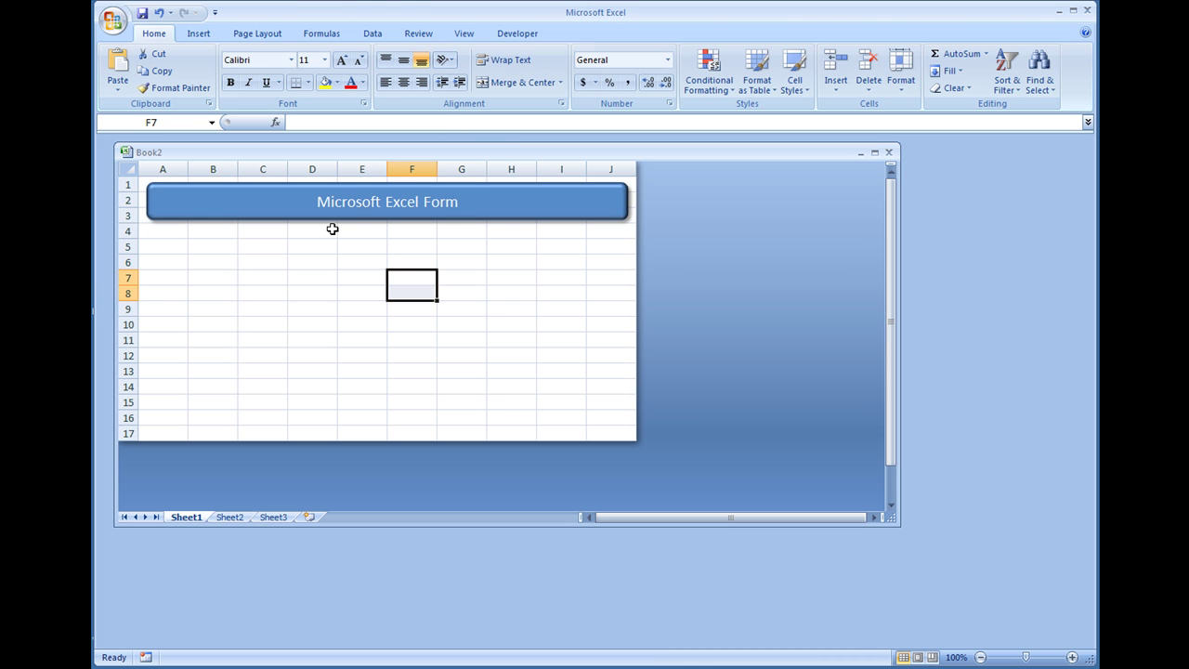
left_click(618, 433)
left_click_drag(618, 433, 160, 164)
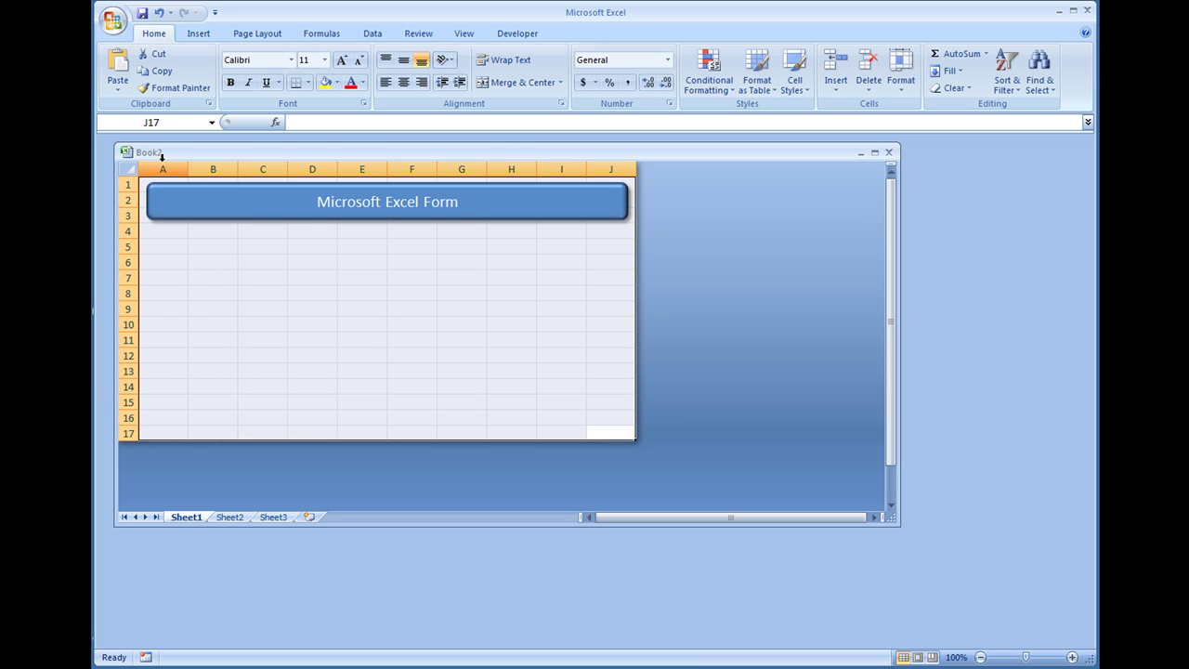
left_click(338, 83)
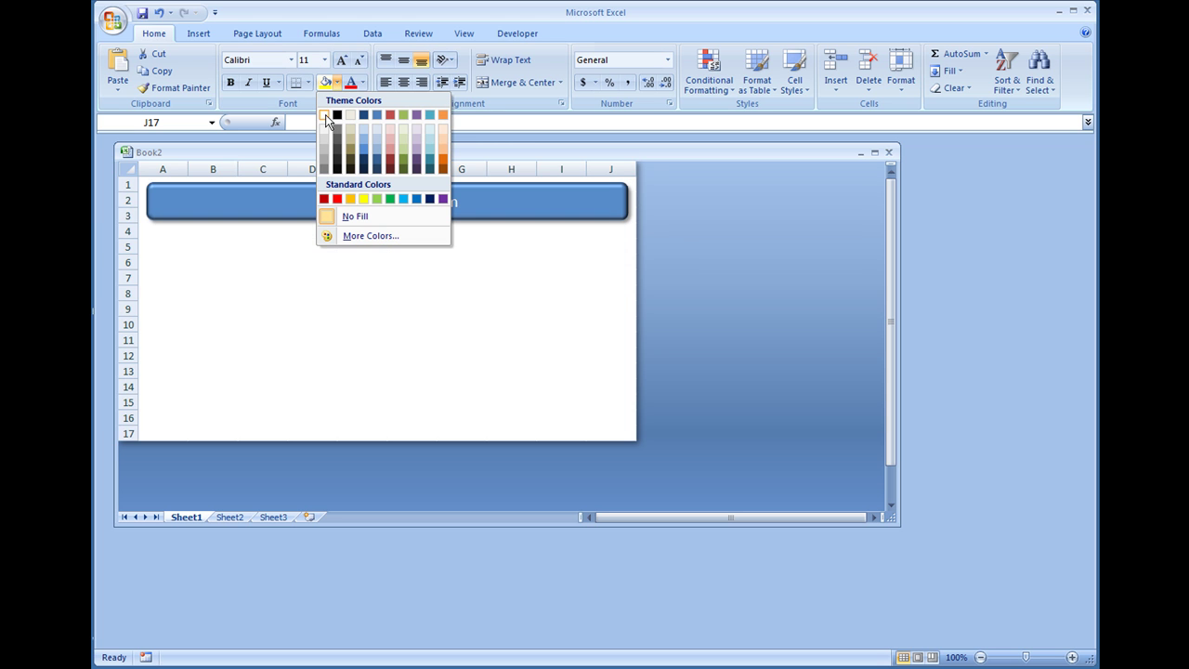
left_click(325, 118)
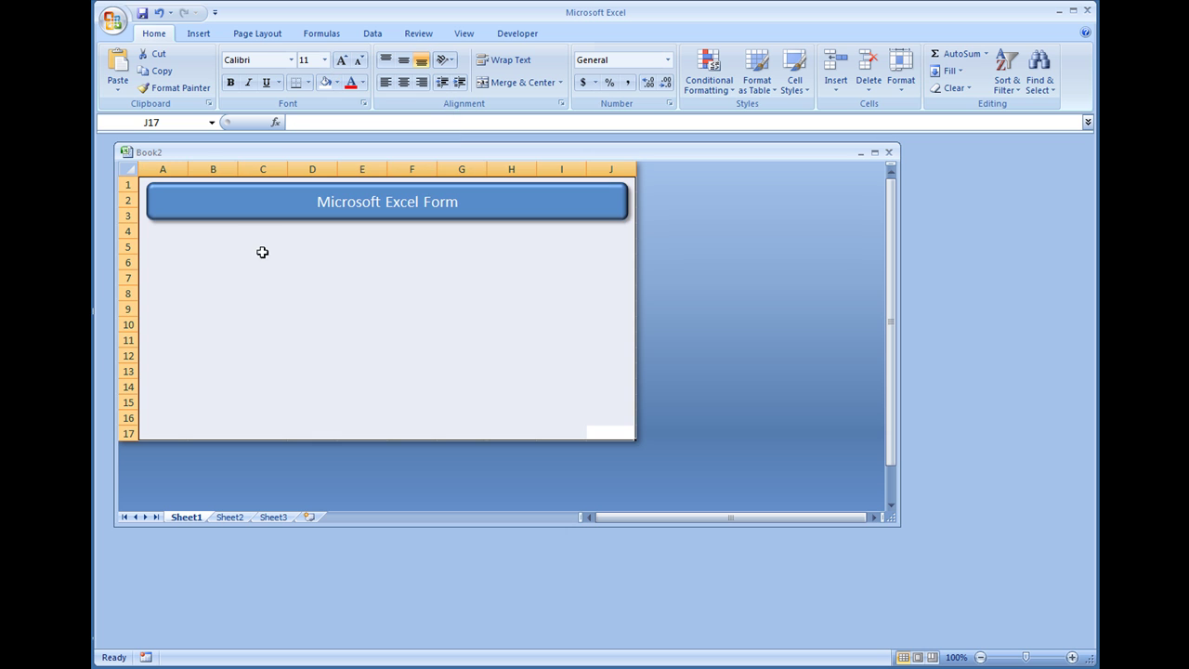
left_click(338, 82)
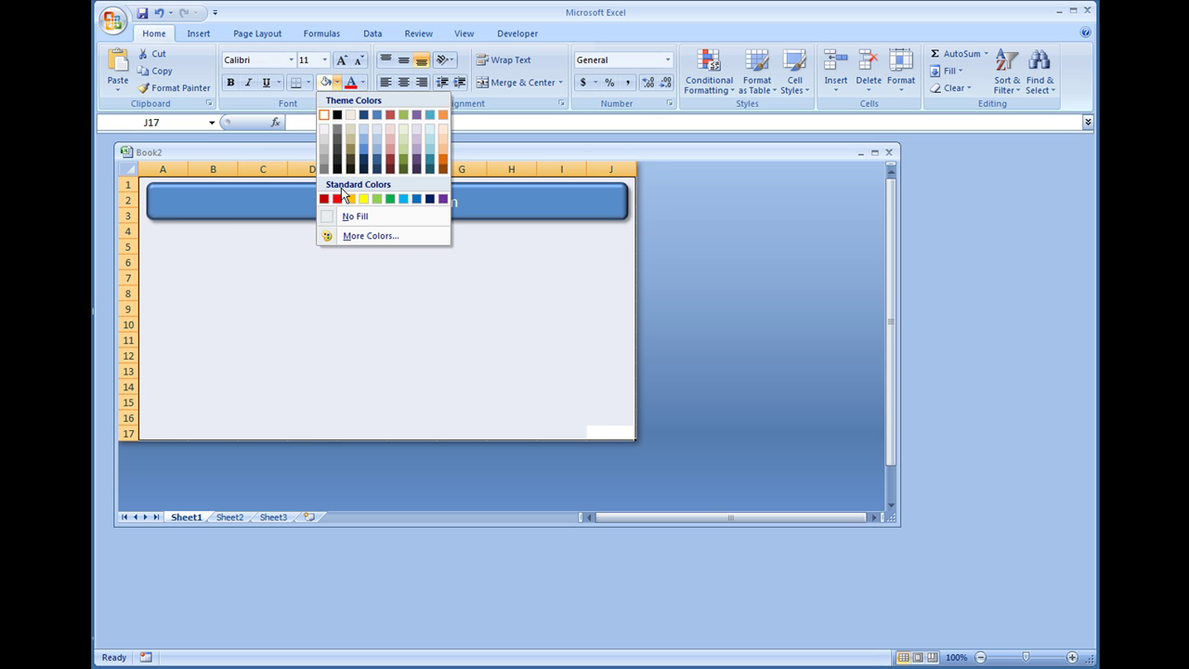
left_click(346, 216)
left_click(309, 307)
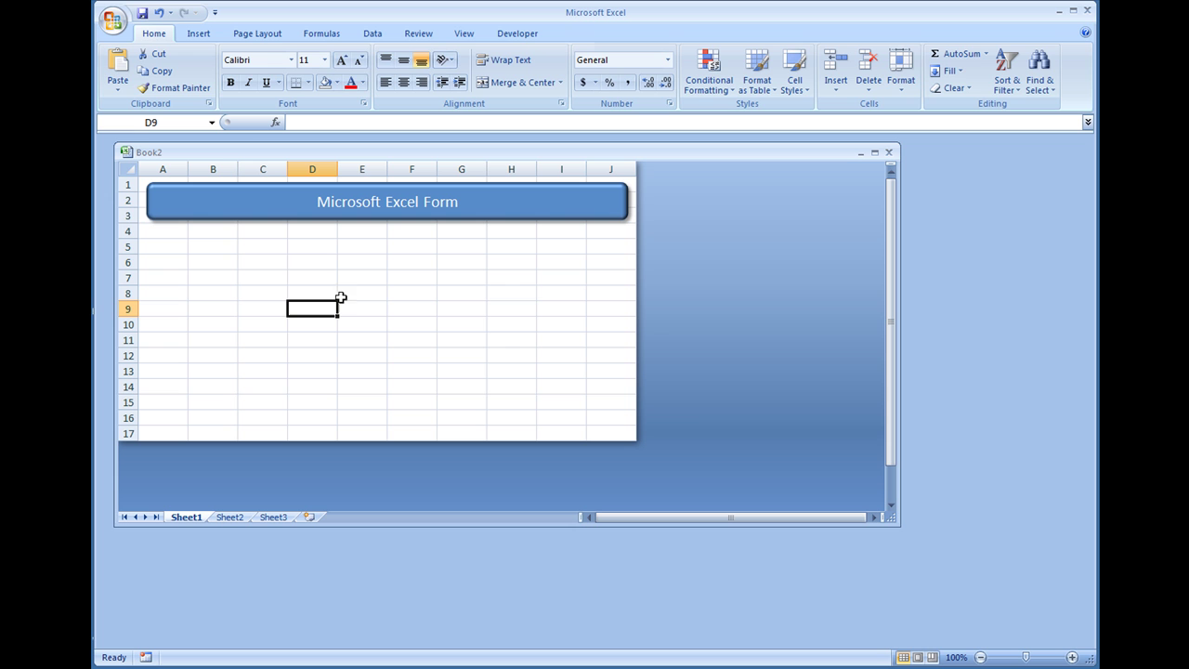
Step: Turn the View tab's Gridlines off and back on, ending with cell B5 selected
left_click(467, 34)
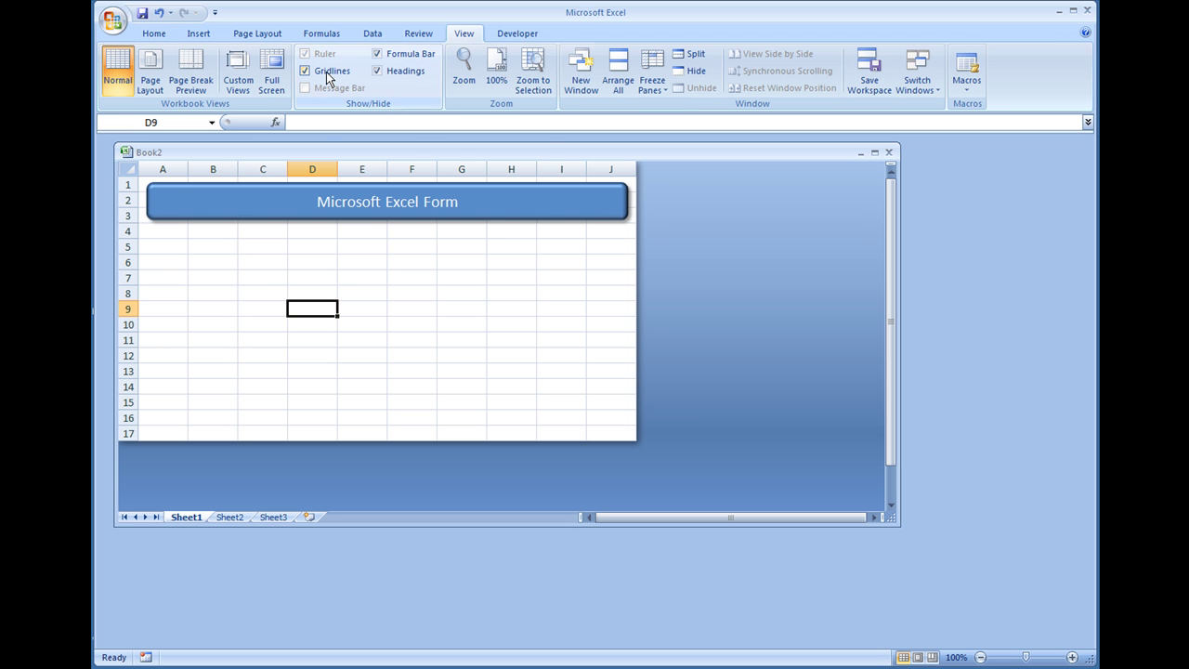
left_click(326, 71)
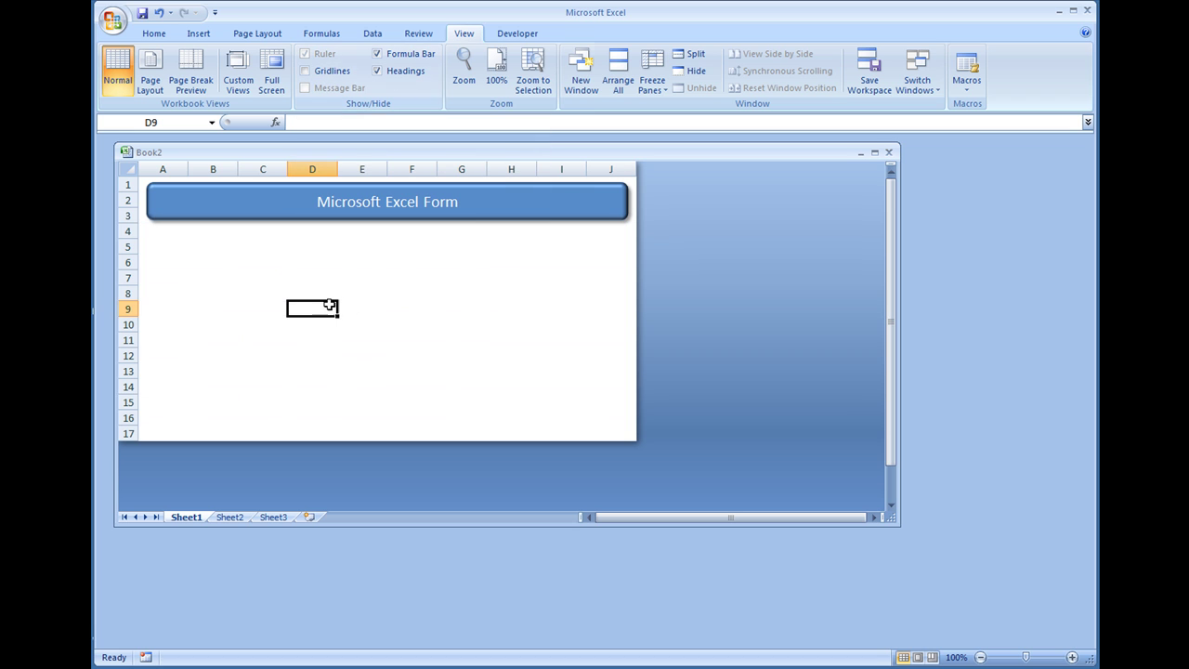
left_click(179, 229)
key("Right")
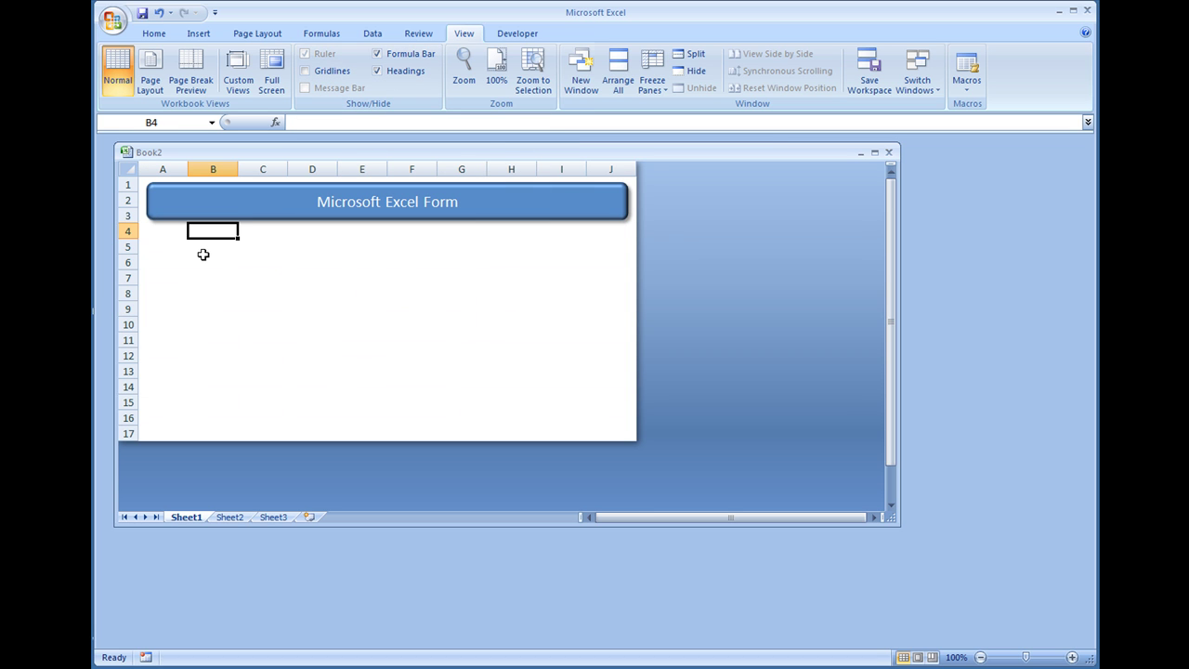
left_click(331, 70)
left_click(215, 246)
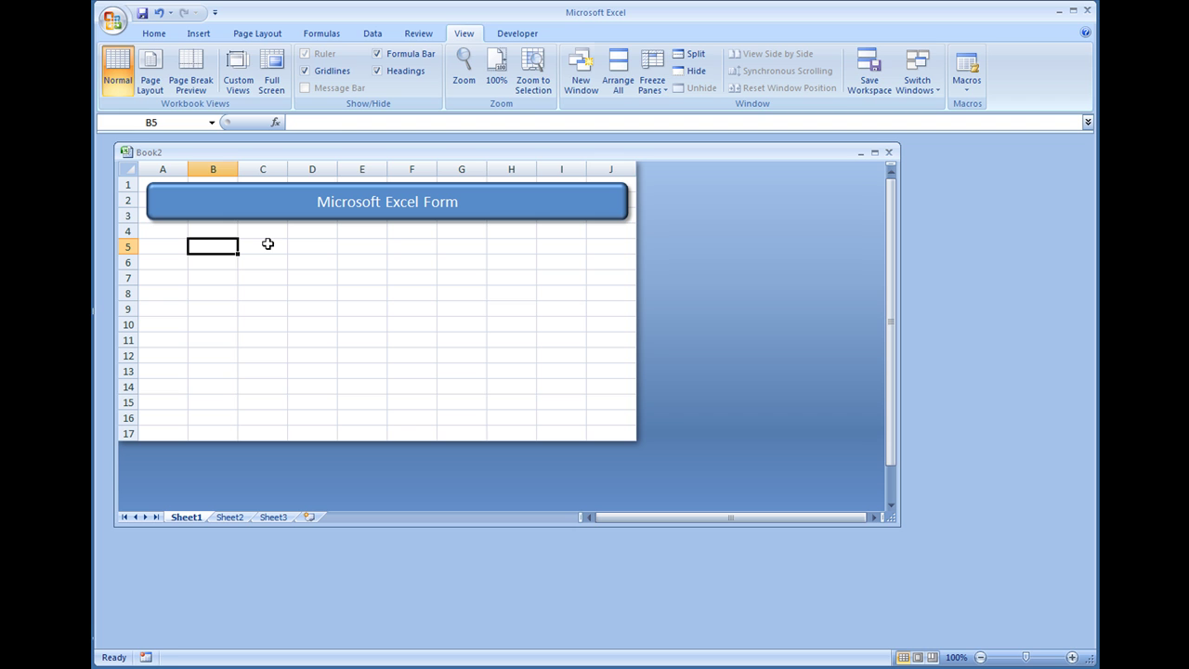
Step: Label B5 'Select A Date:' and merge cells D5:E5 via Format Cells
type("Select A Da")
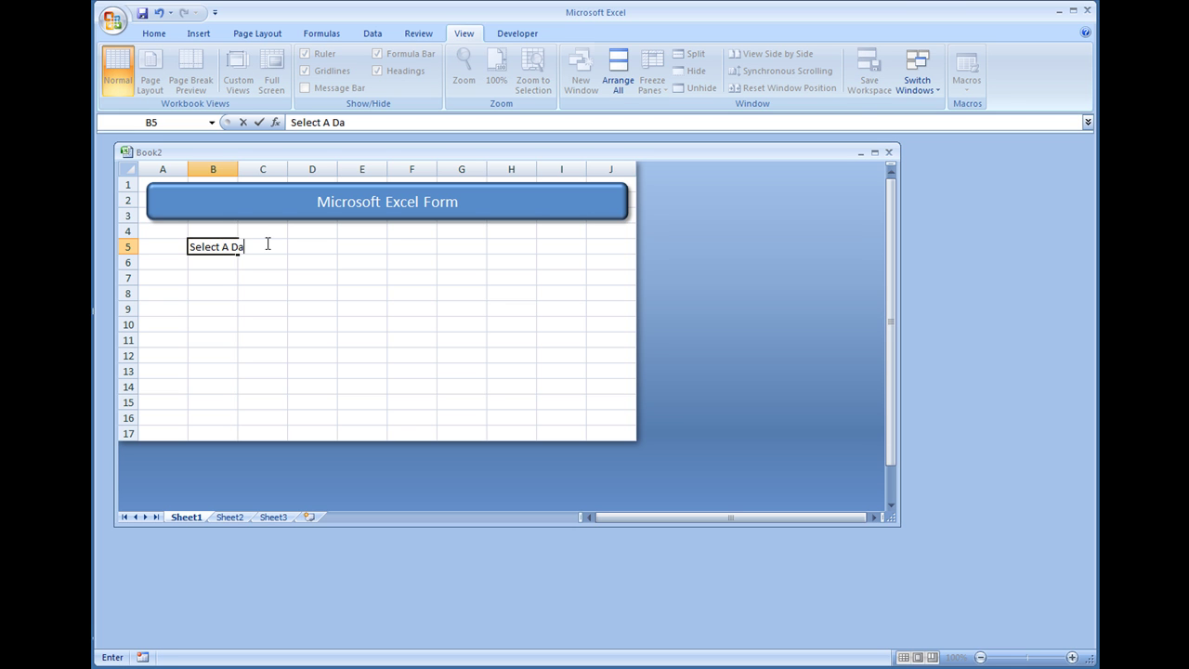
type("te:")
key("ctrl+Return")
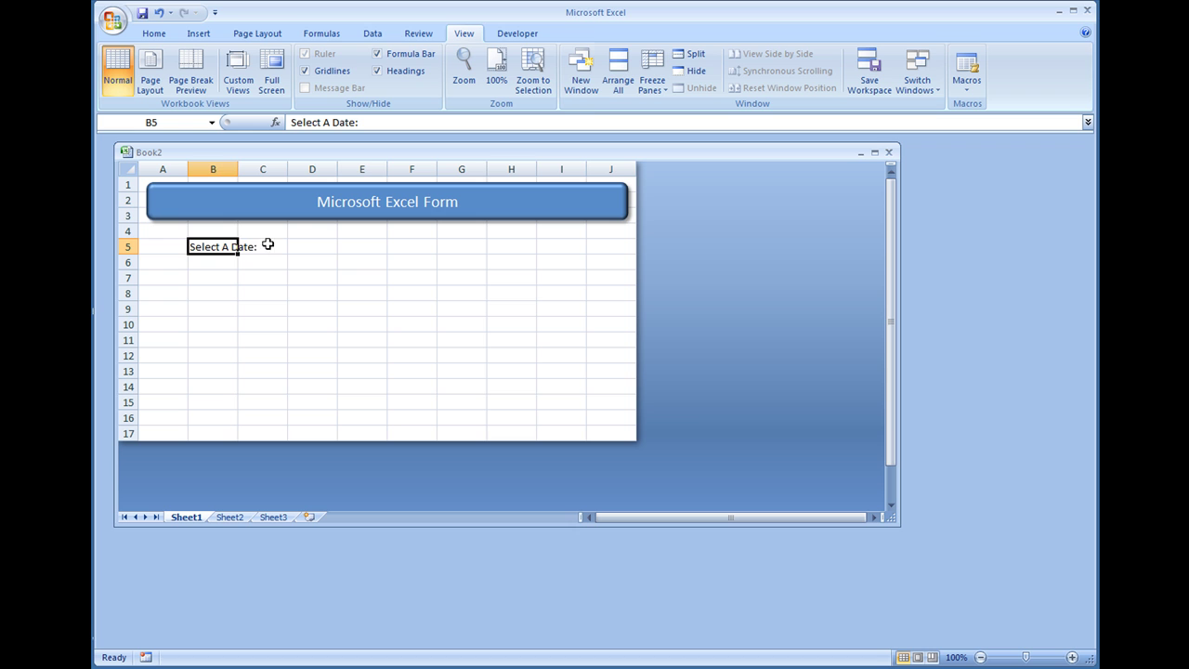
left_click(320, 244)
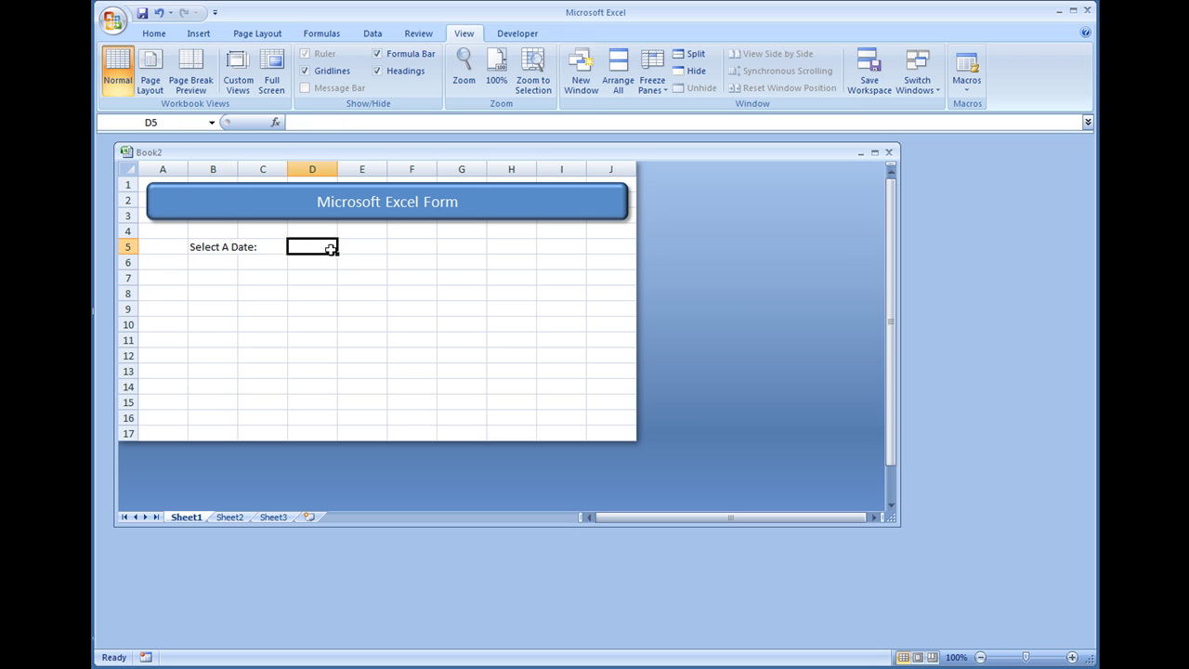
left_click_drag(323, 248, 347, 242)
right_click(350, 244)
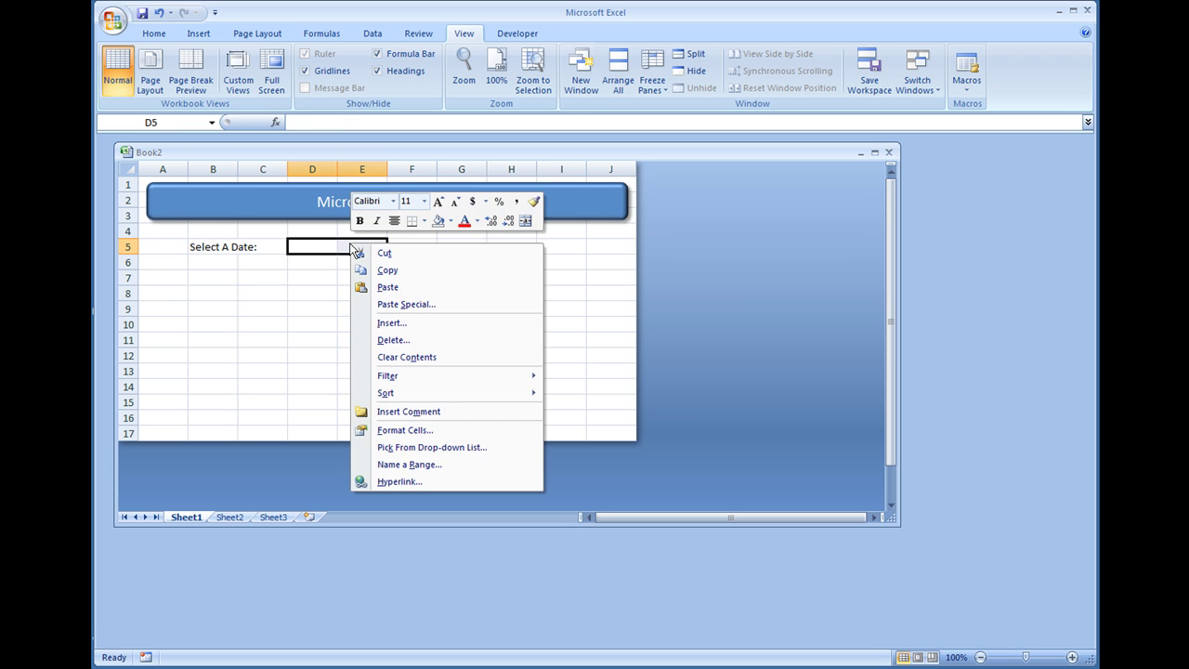
left_click(396, 431)
left_click(216, 280)
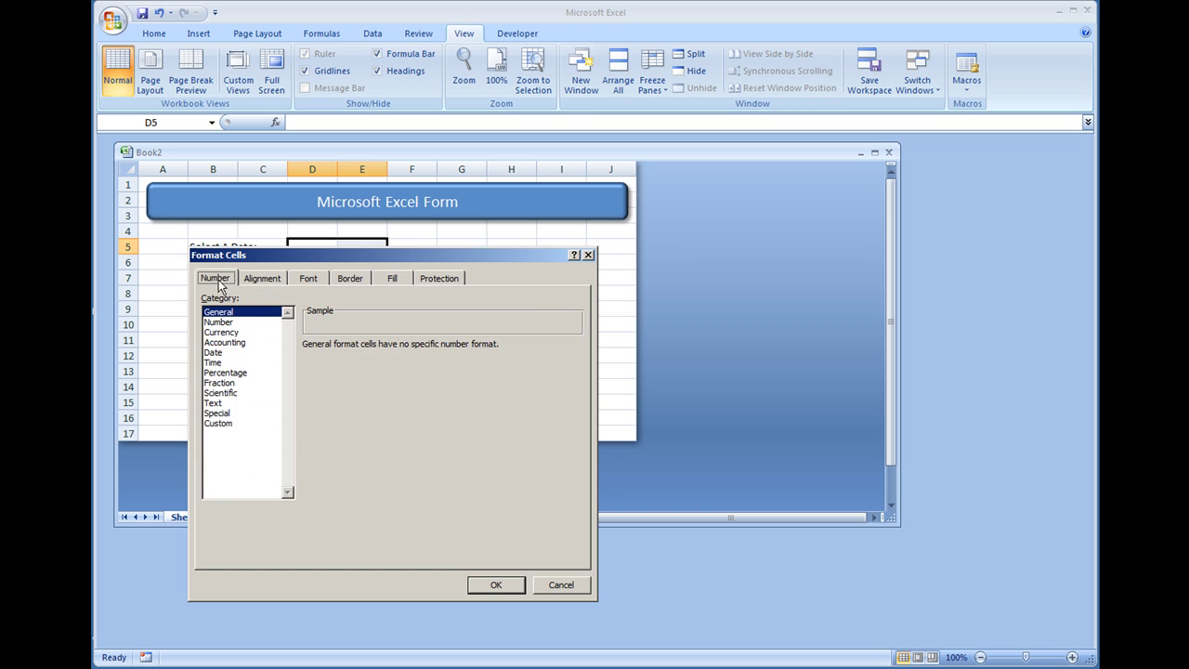
left_click(262, 279)
left_click(253, 442)
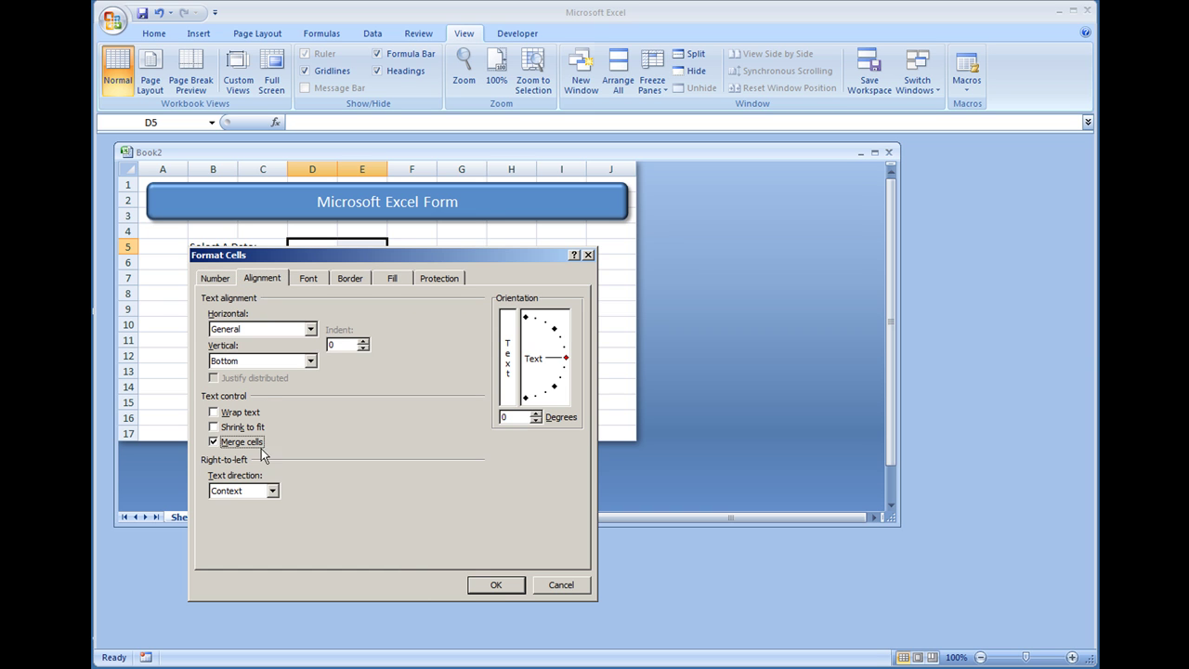
left_click(493, 585)
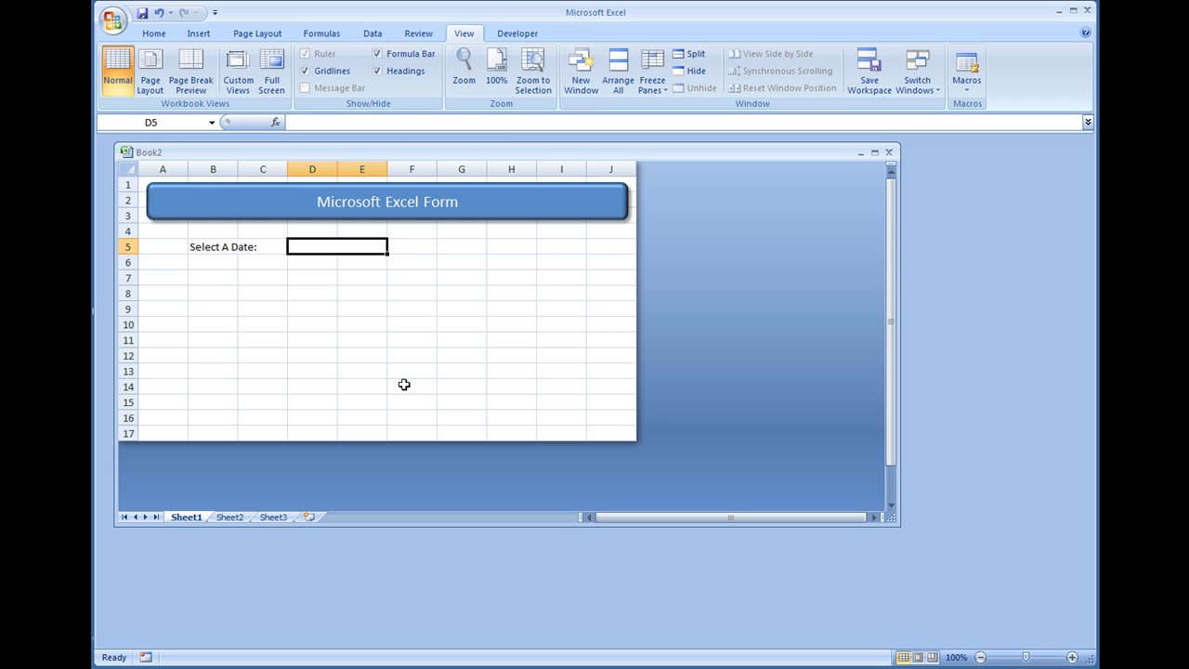
Step: Enter the placeholder '< Select a Date >' in merged cell D5
type("<")
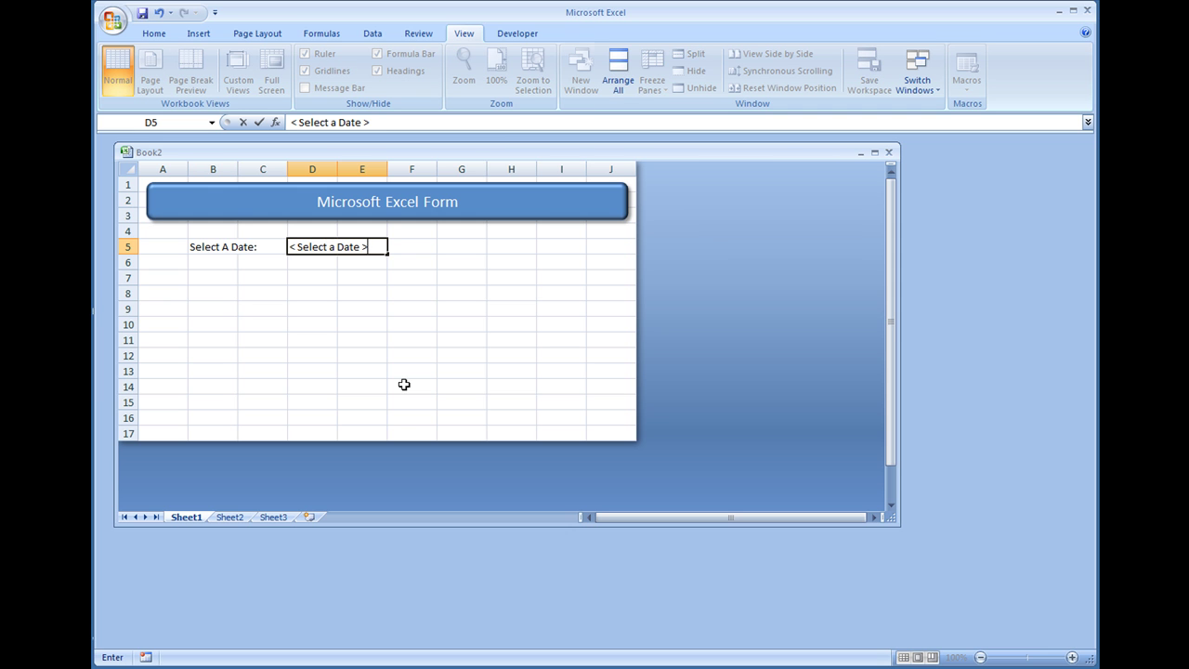
type(" Select a Date >")
key("Return")
key("Up")
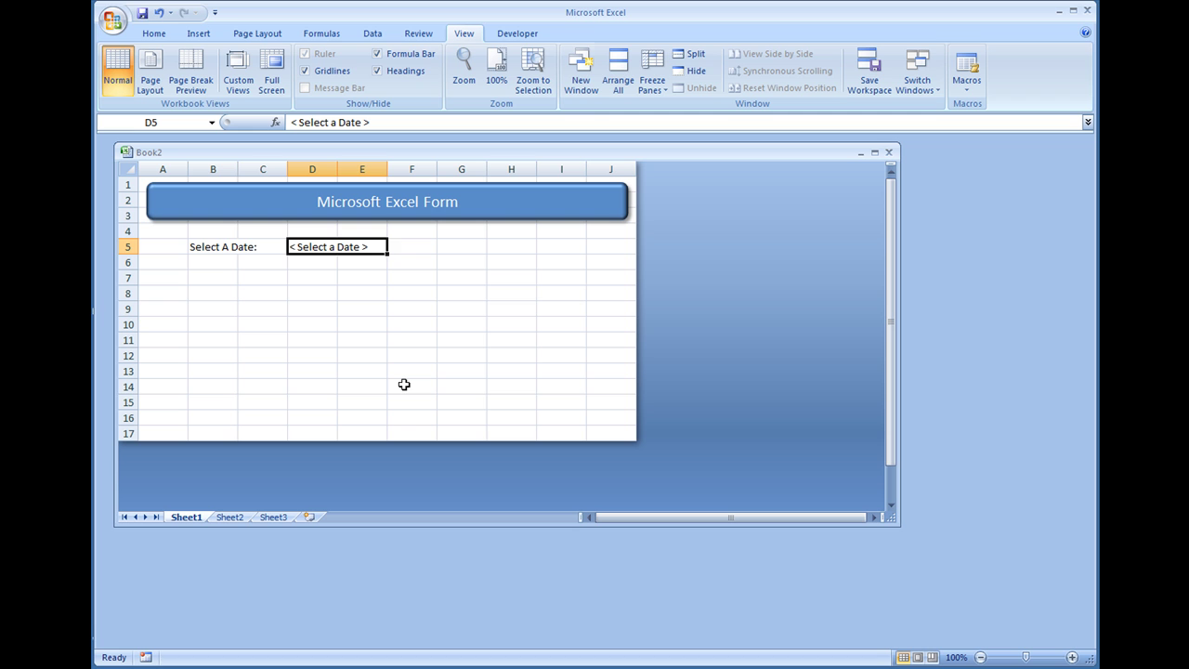
key("Return")
key("Up")
left_click(233, 191)
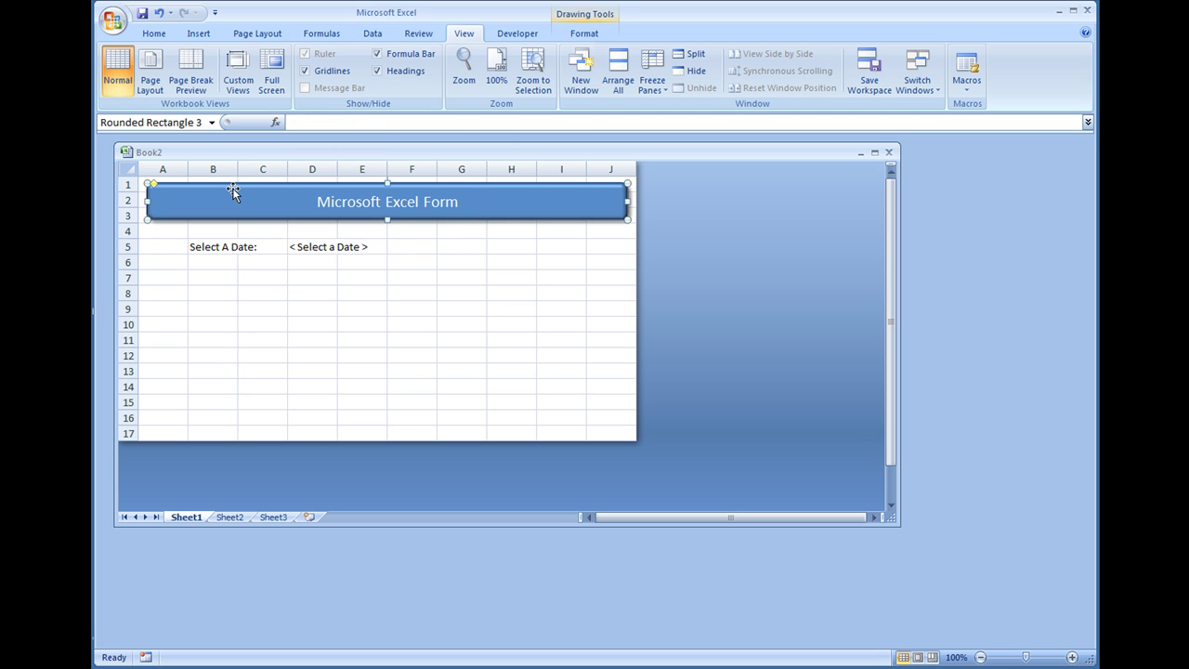
left_click(310, 248)
left_click(165, 38)
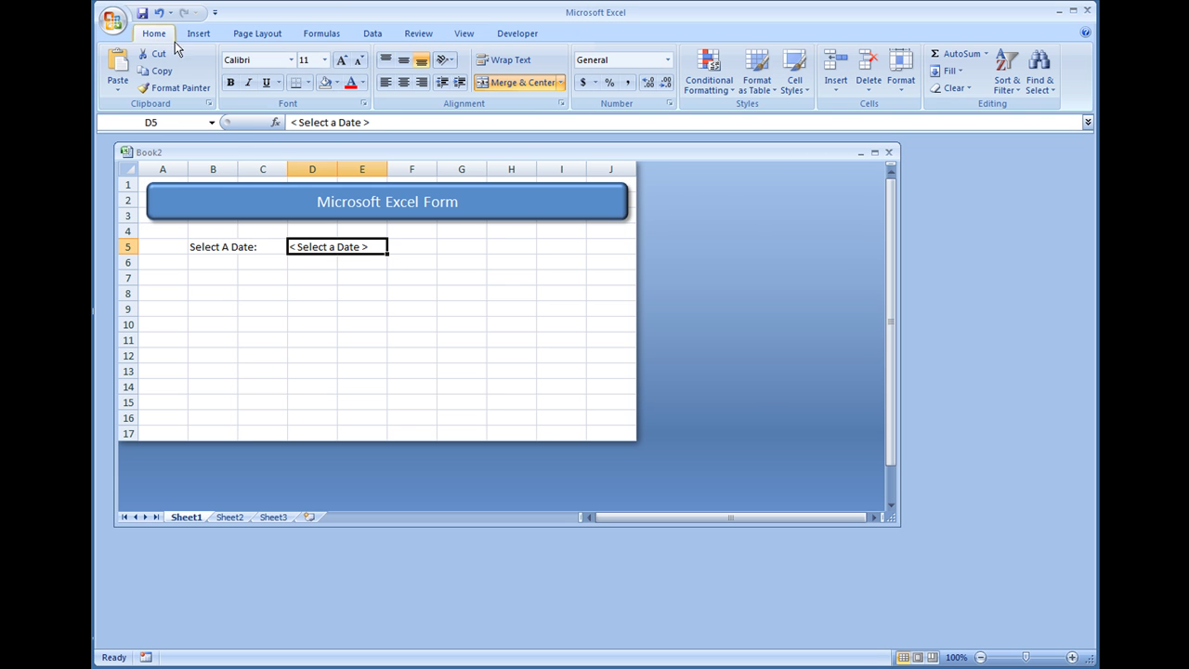
left_click(306, 84)
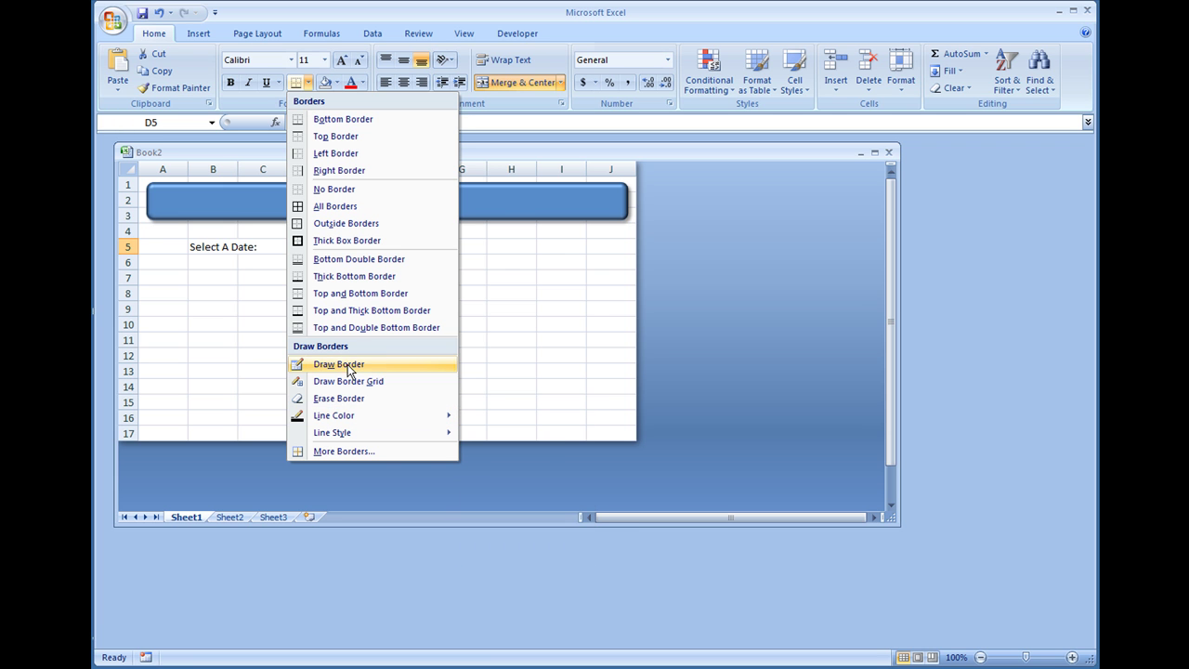
left_click(364, 450)
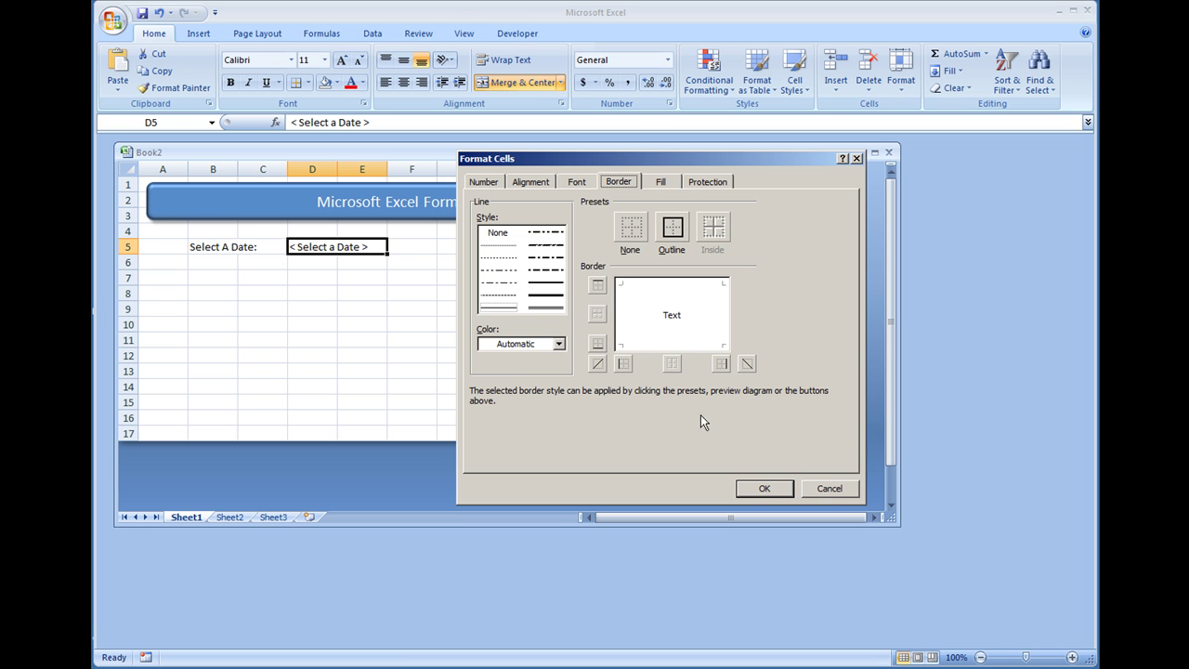
left_click(755, 492)
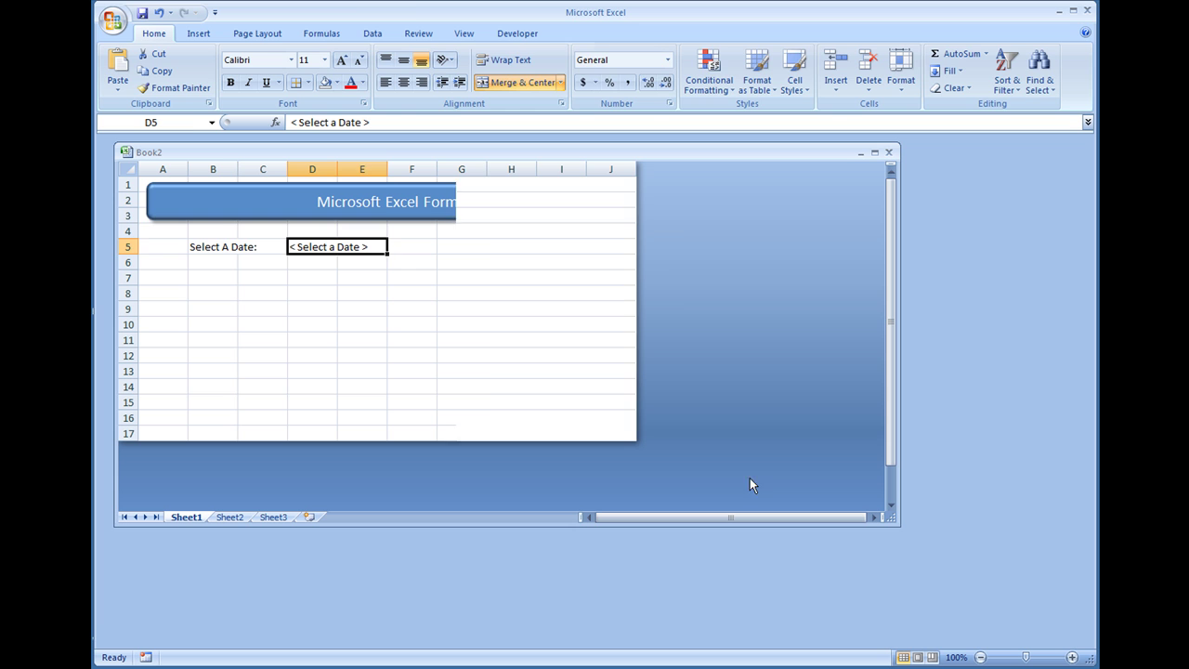
left_click(595, 204)
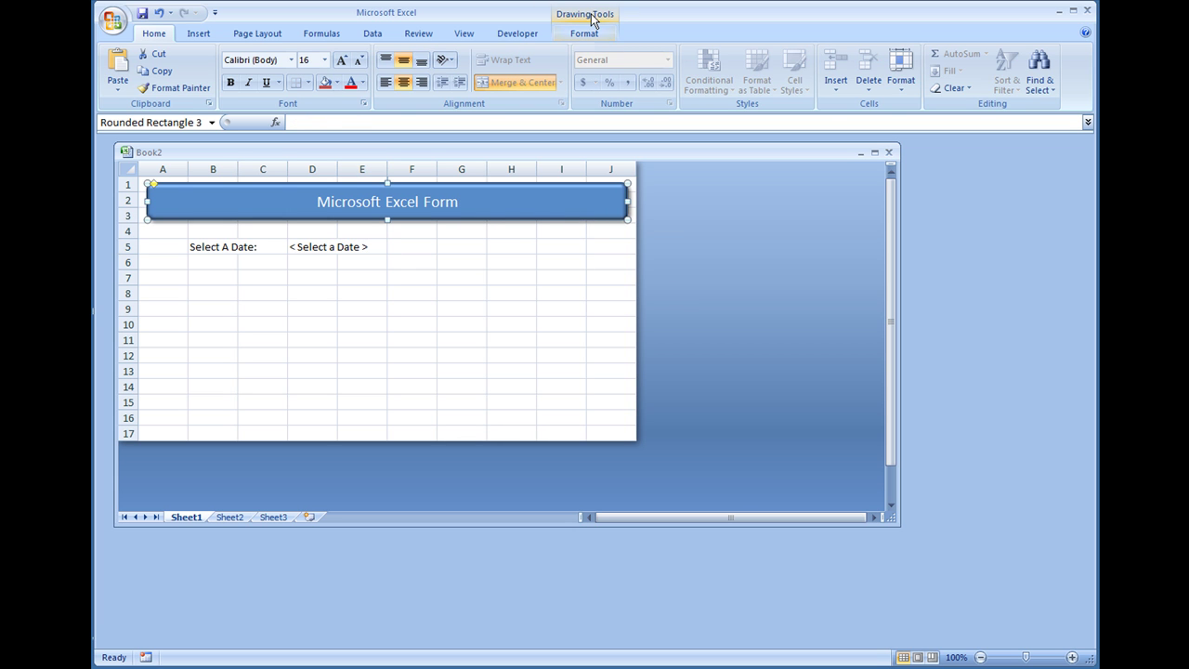
Step: Draw a rectangle over the date placeholder in D5:E5
left_click(199, 37)
left_click(268, 73)
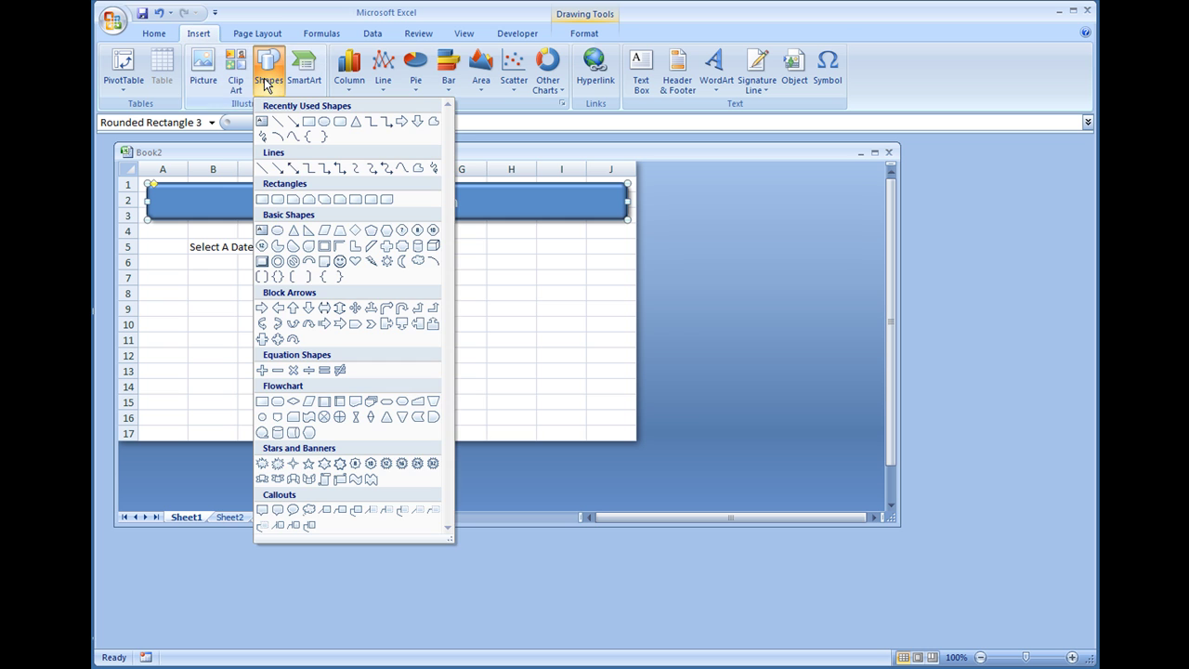
left_click(265, 201)
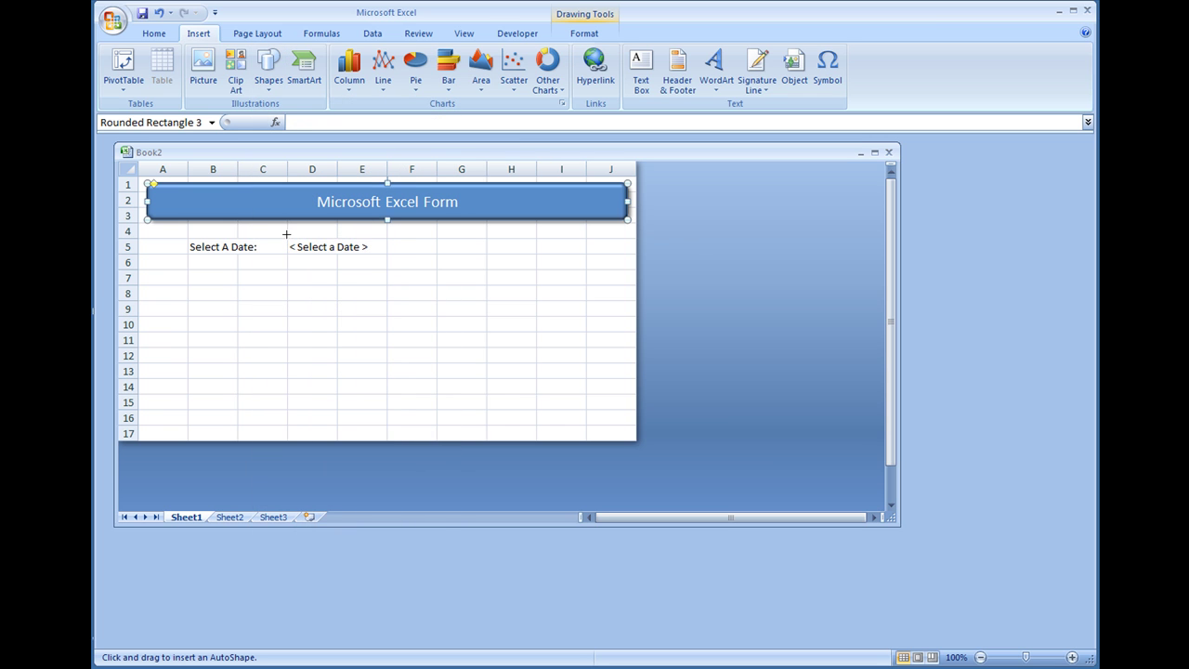
mouse_move(286, 234)
left_mouse_down()
mouse_move(324, 255)
mouse_move(389, 256)
left_mouse_up()
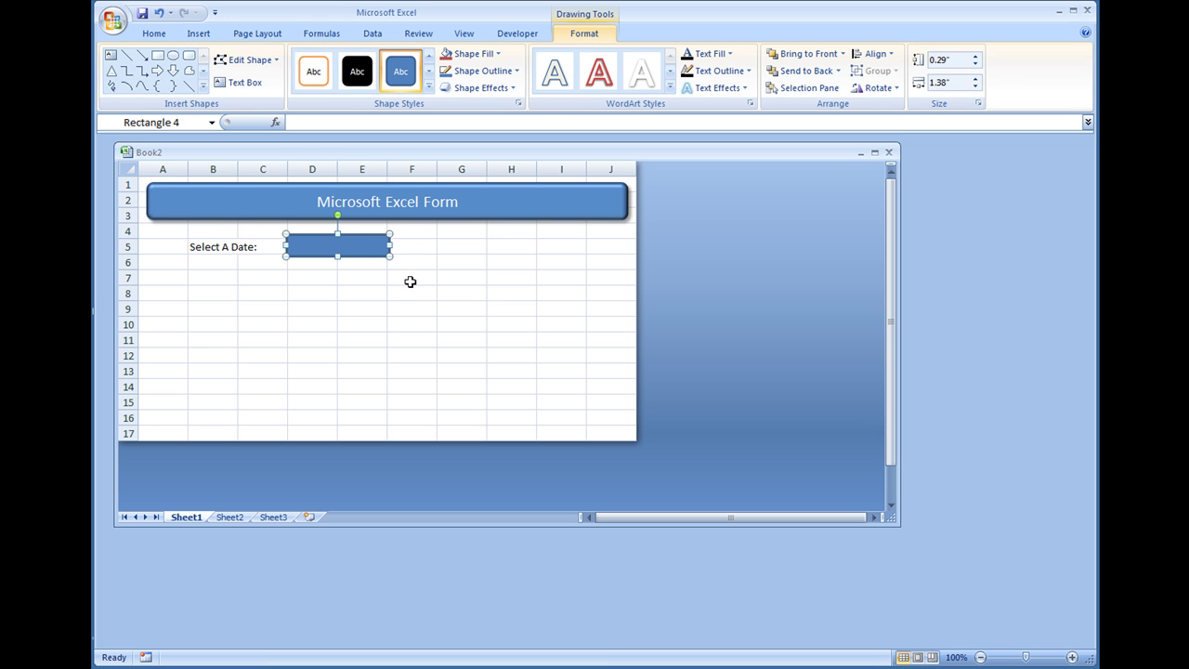
Step: Set the rectangle's fill to No fill so the placeholder shows through
right_click(371, 251)
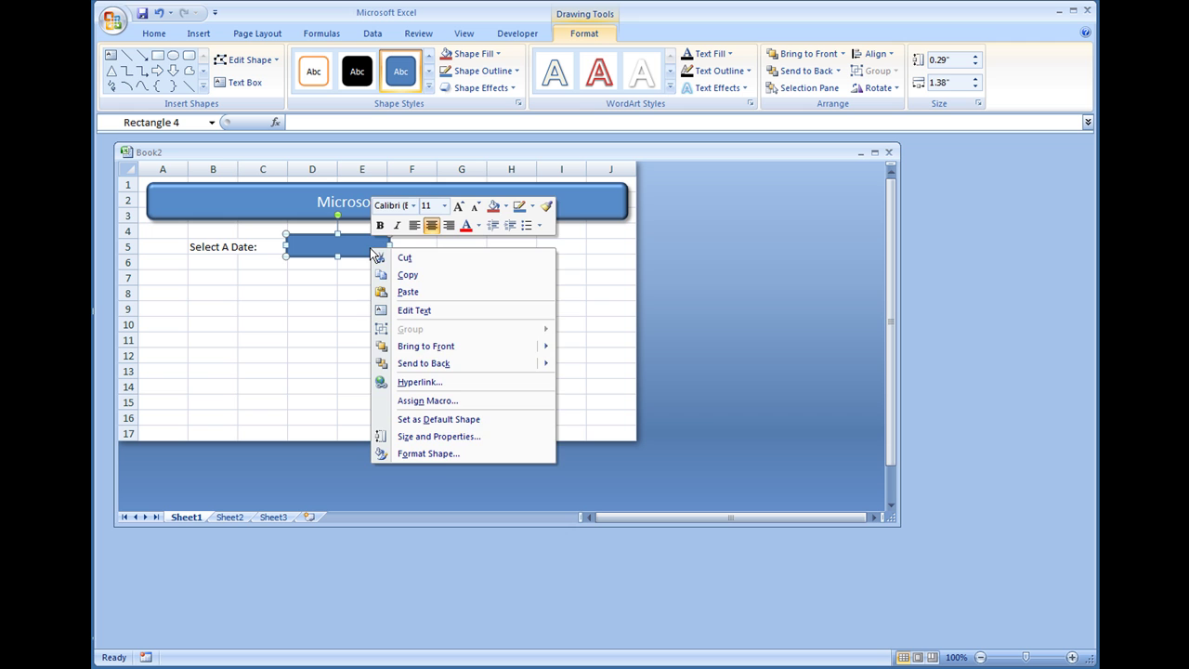
left_click(429, 453)
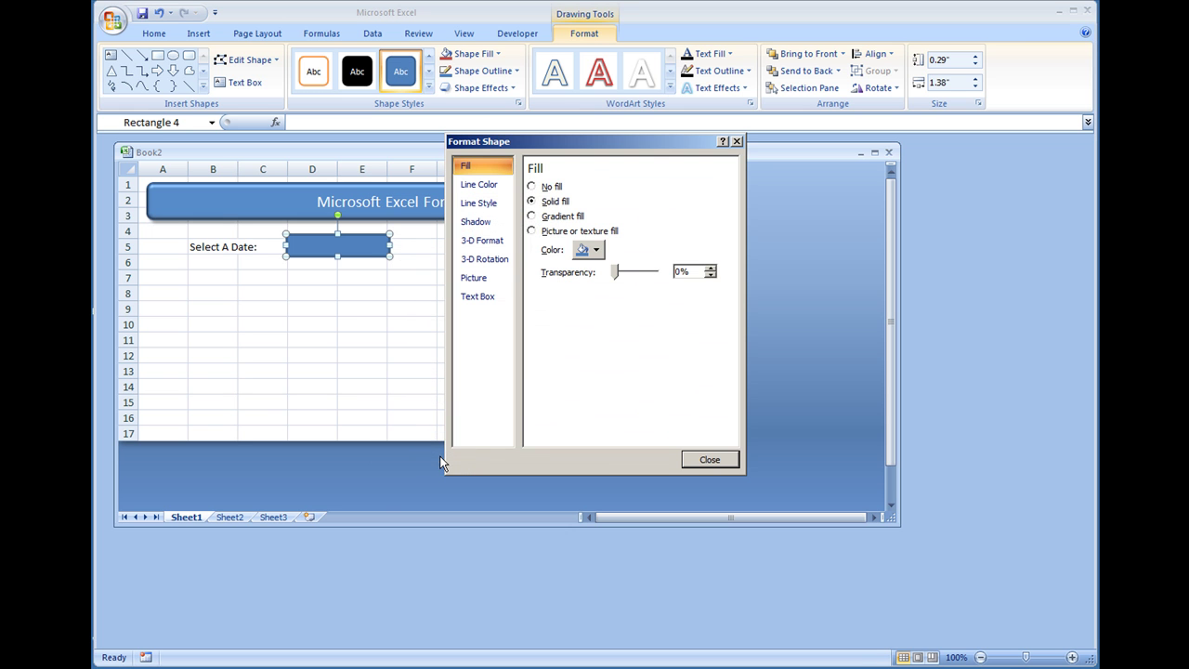
left_click(552, 189)
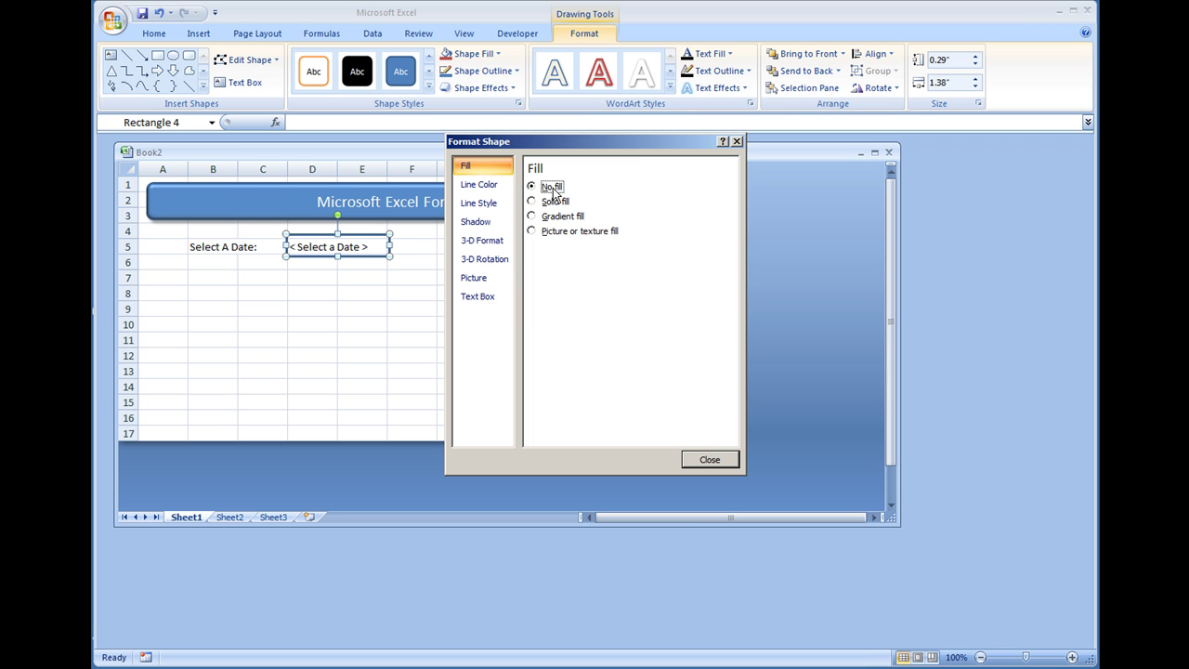
left_click(708, 460)
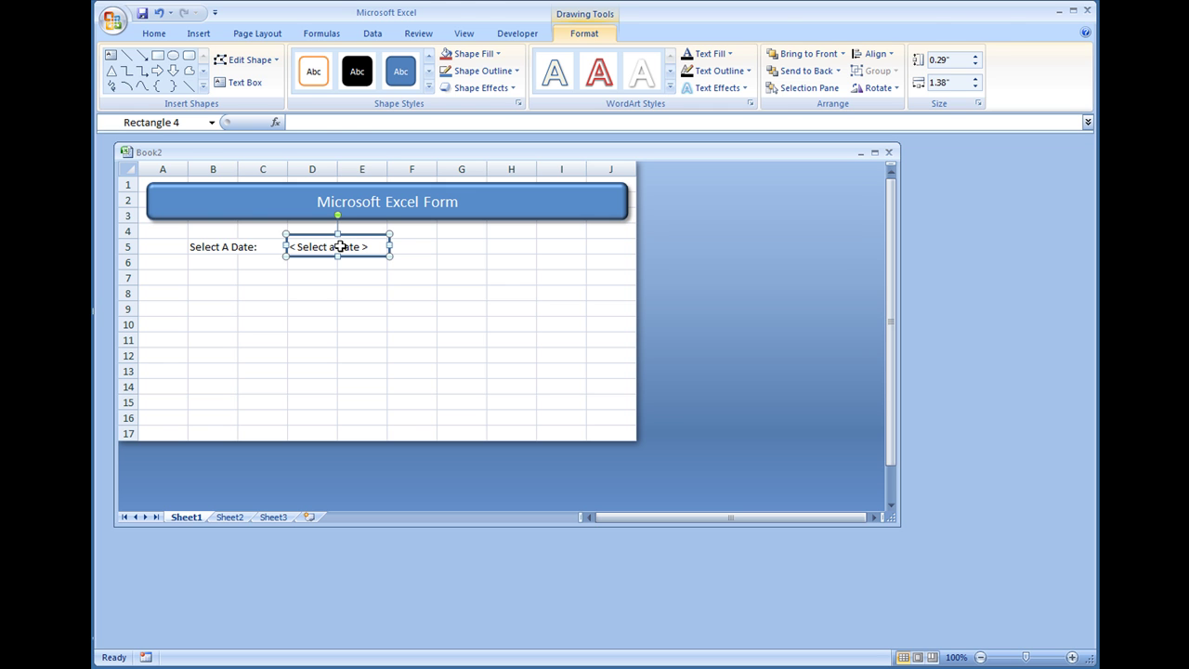
left_click(341, 247)
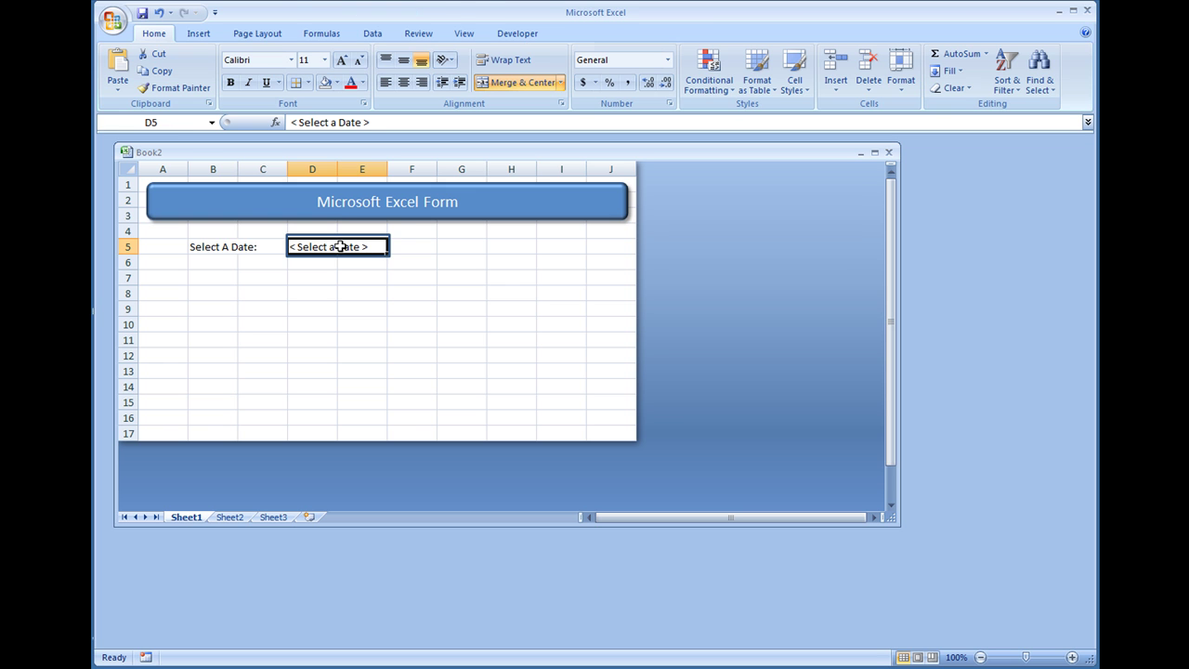
Step: Reselect the date rectangle and preview its Shape Fill and Shape Outline options without changes
left_click(285, 248)
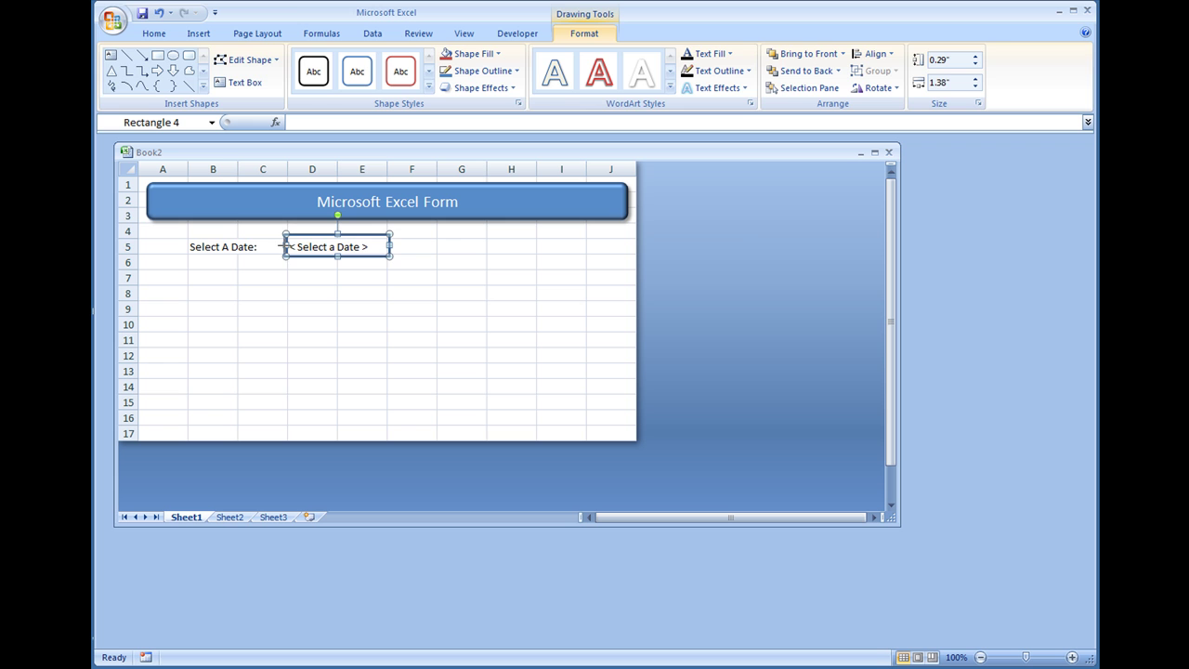
left_click(309, 245)
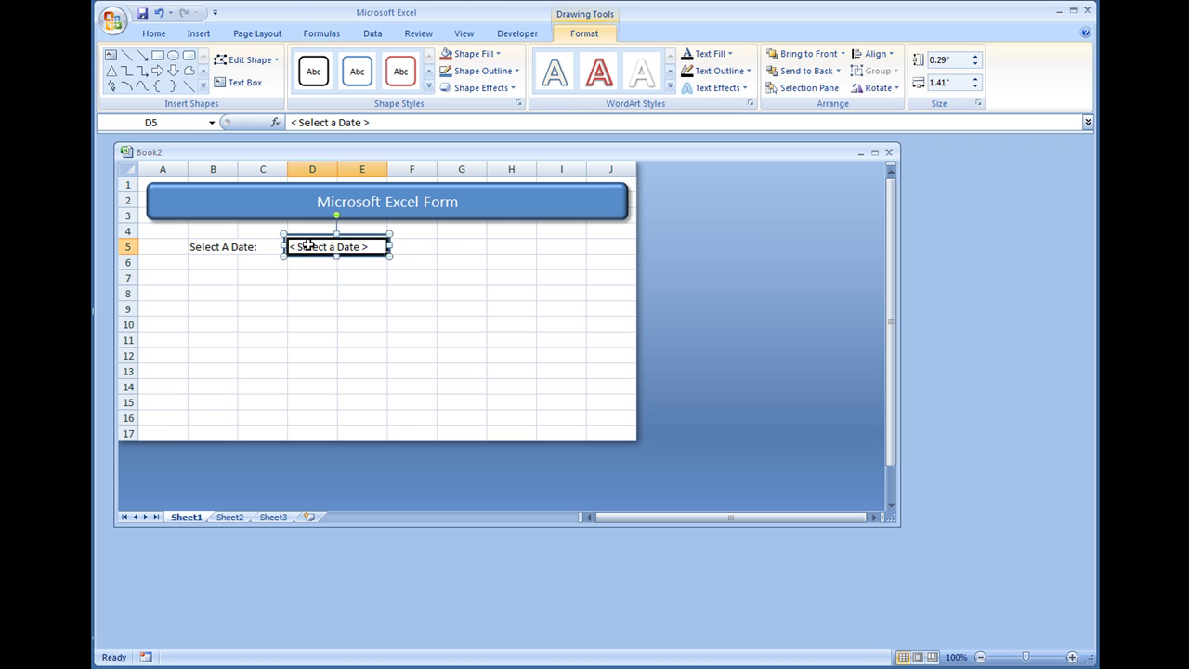
left_click(383, 279)
left_click(389, 251)
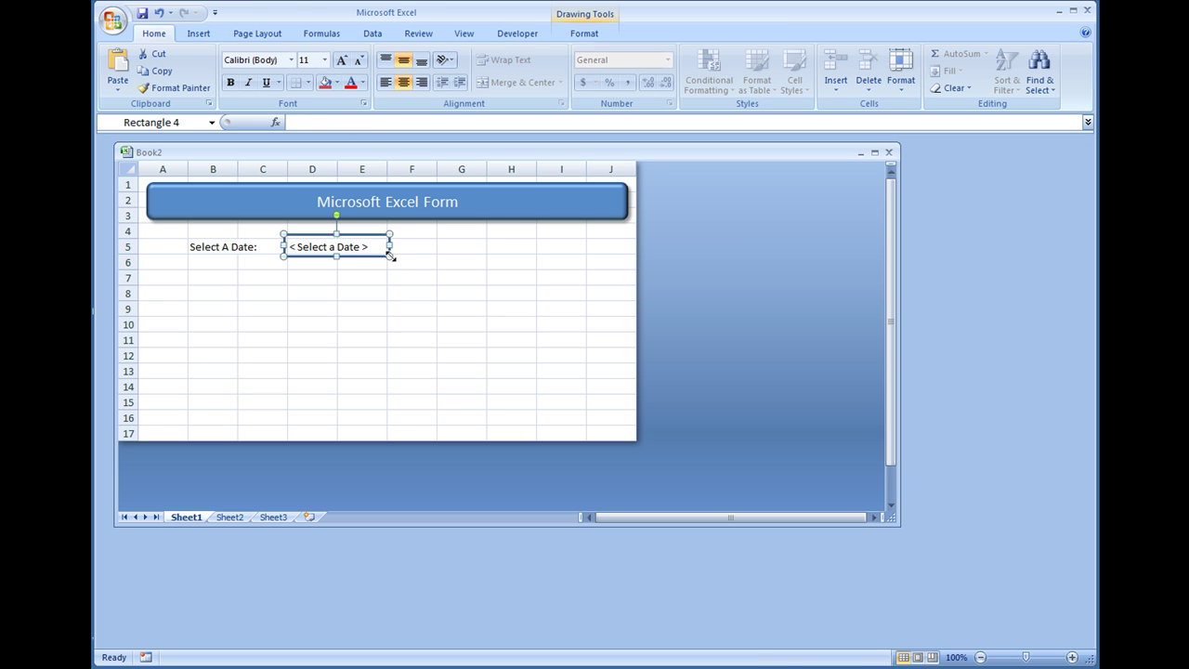
left_click(580, 14)
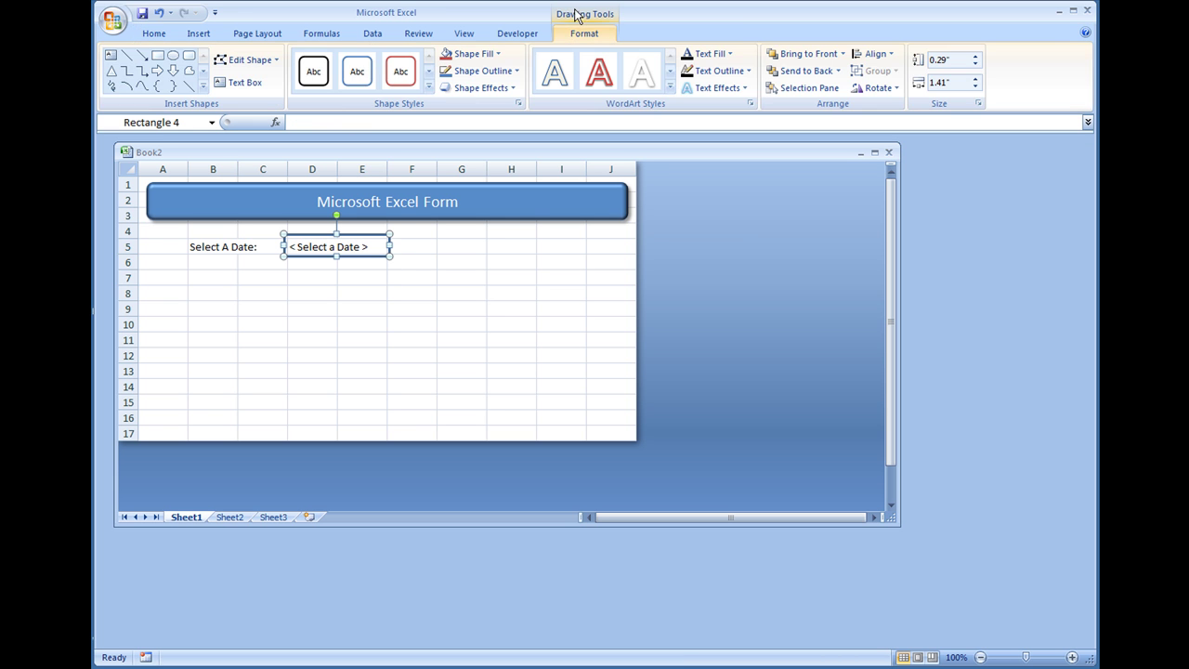
left_click(489, 55)
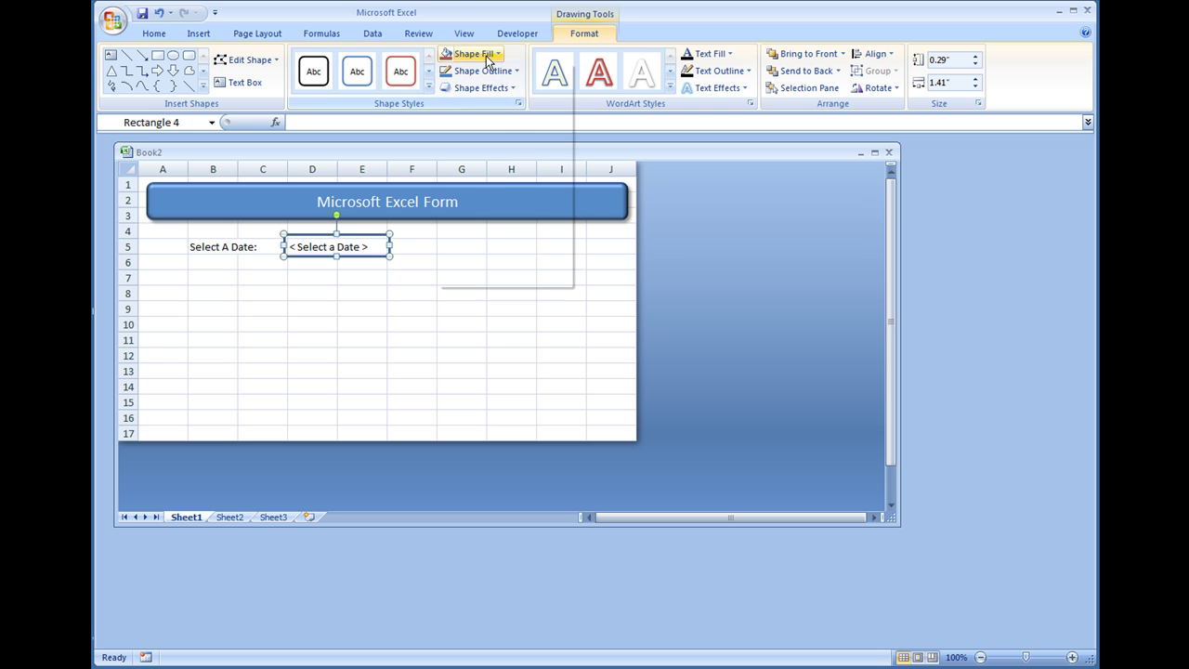
mouse_move(486, 261)
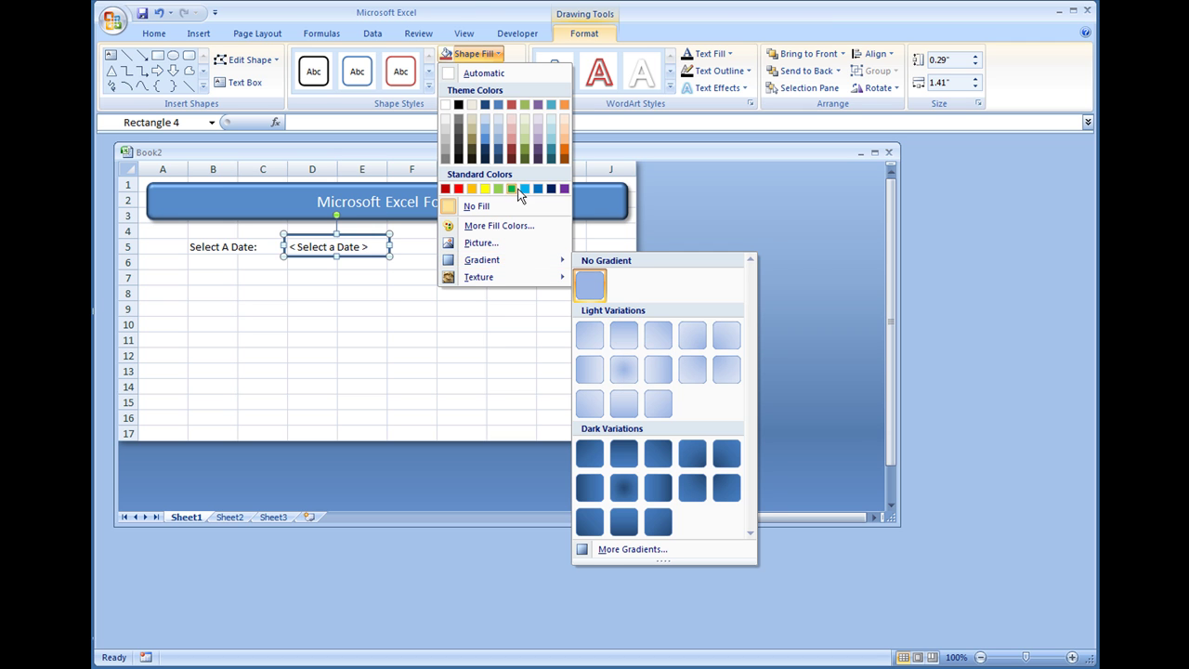
left_click(502, 53)
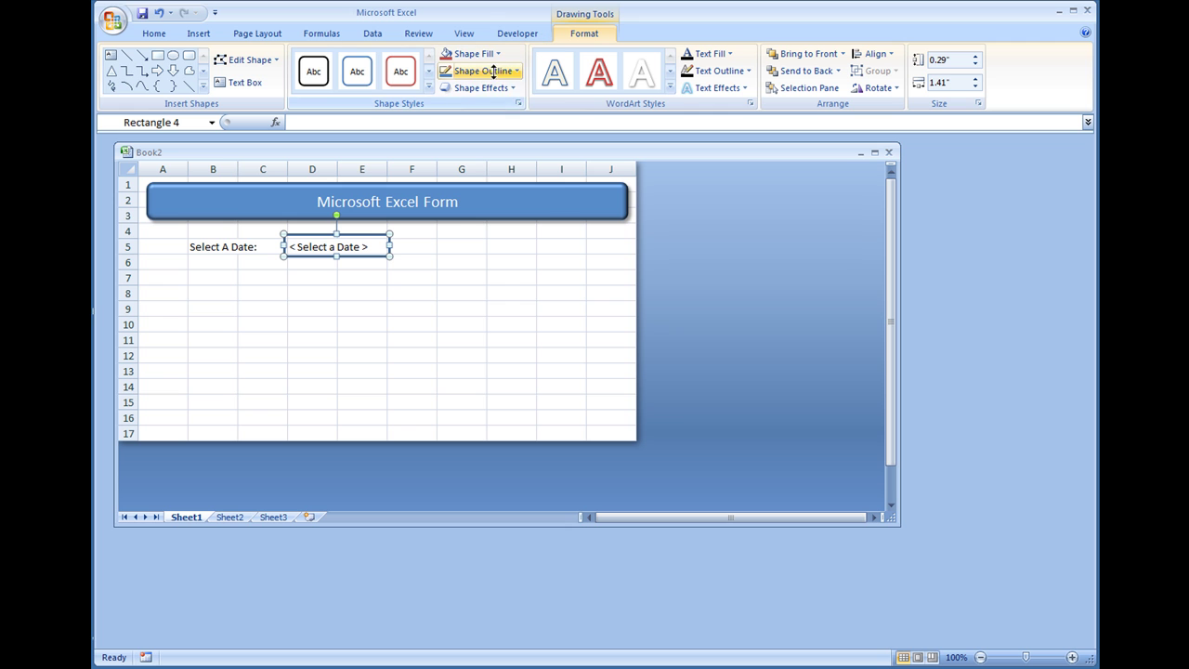
left_click(494, 73)
mouse_move(518, 265)
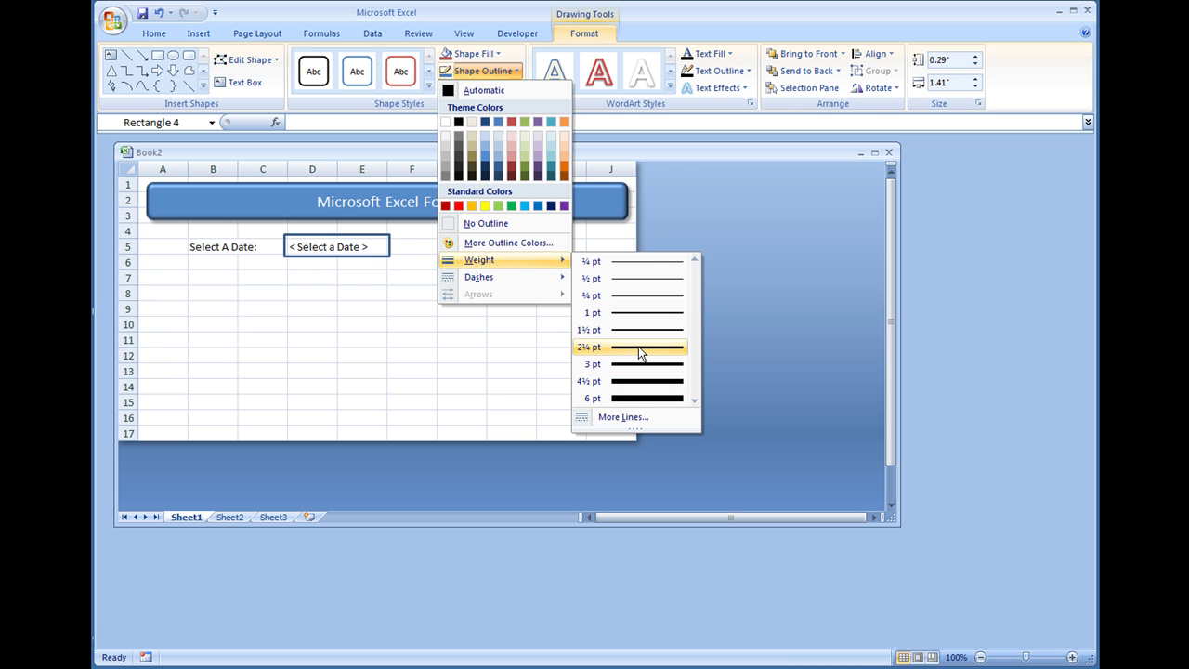
Step: Give the date rectangle a second-row Reflection variation from Shape Effects
left_click(483, 71)
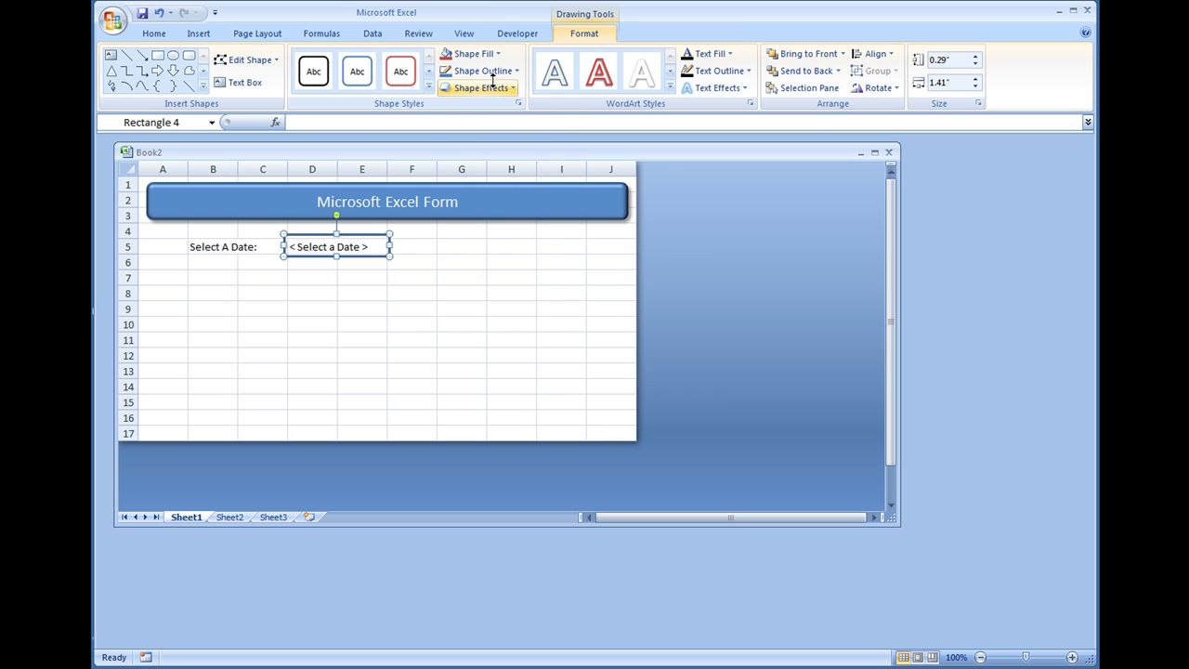
left_click(485, 88)
mouse_move(498, 158)
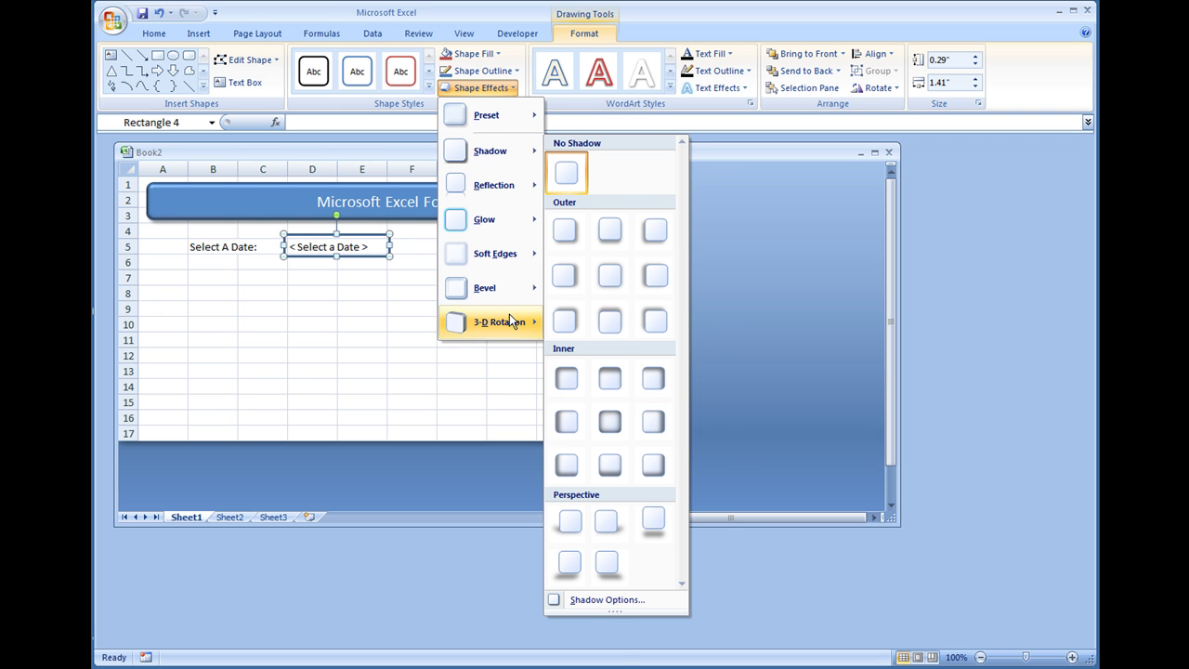
mouse_move(505, 323)
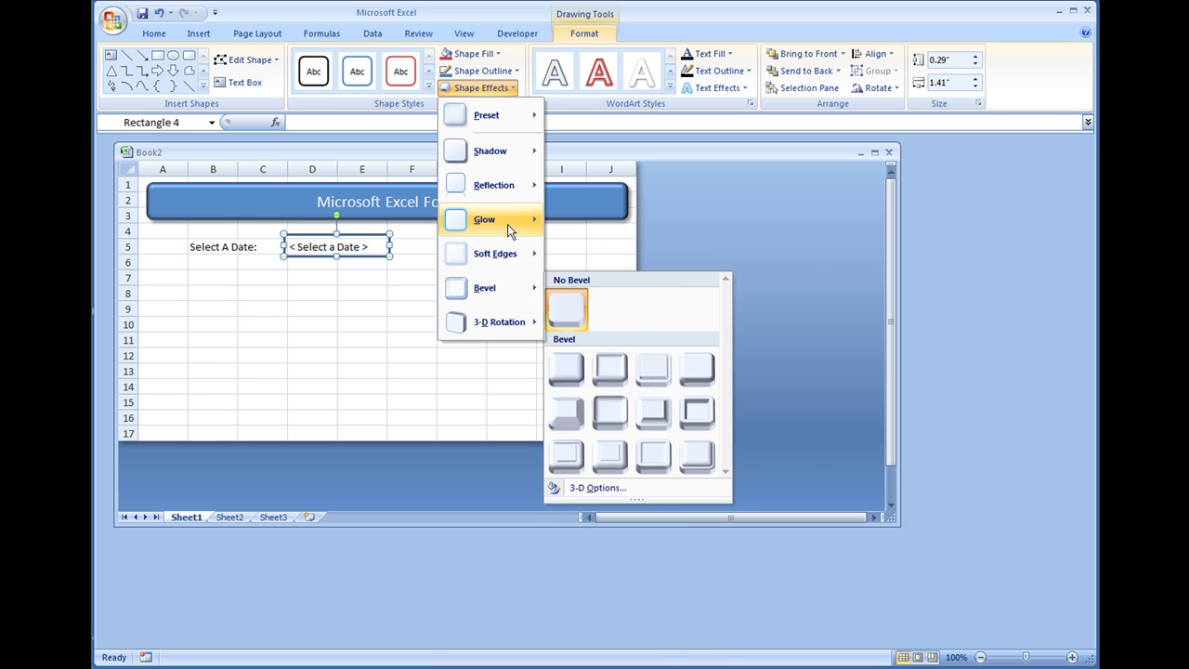
mouse_move(507, 224)
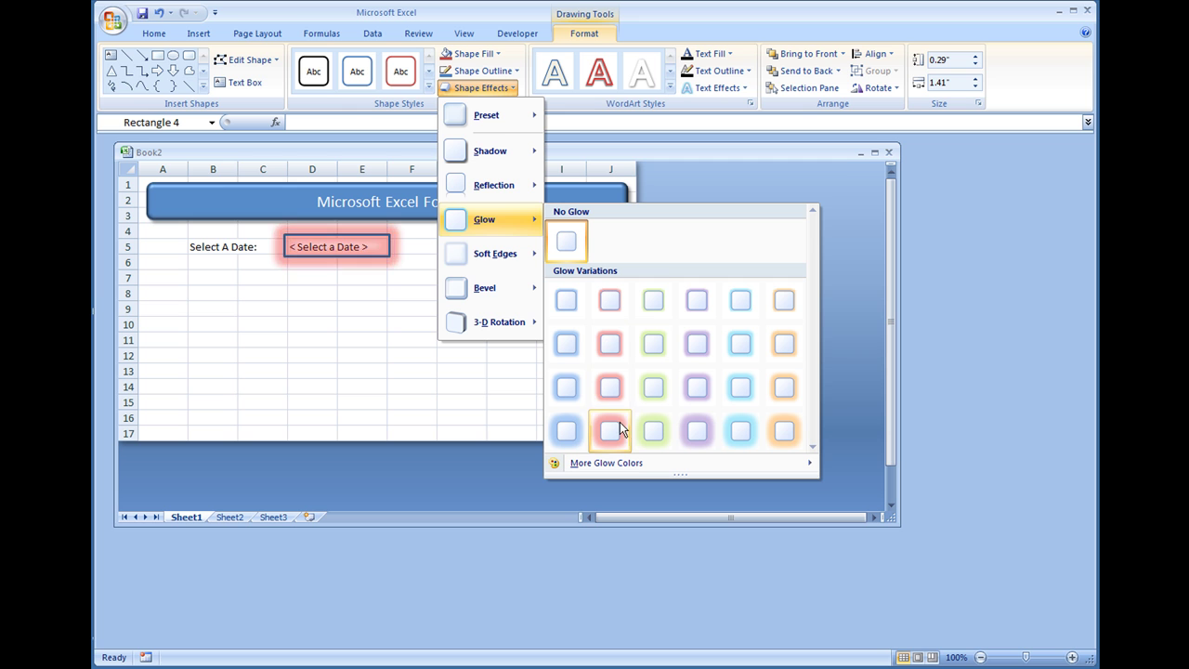
mouse_move(514, 186)
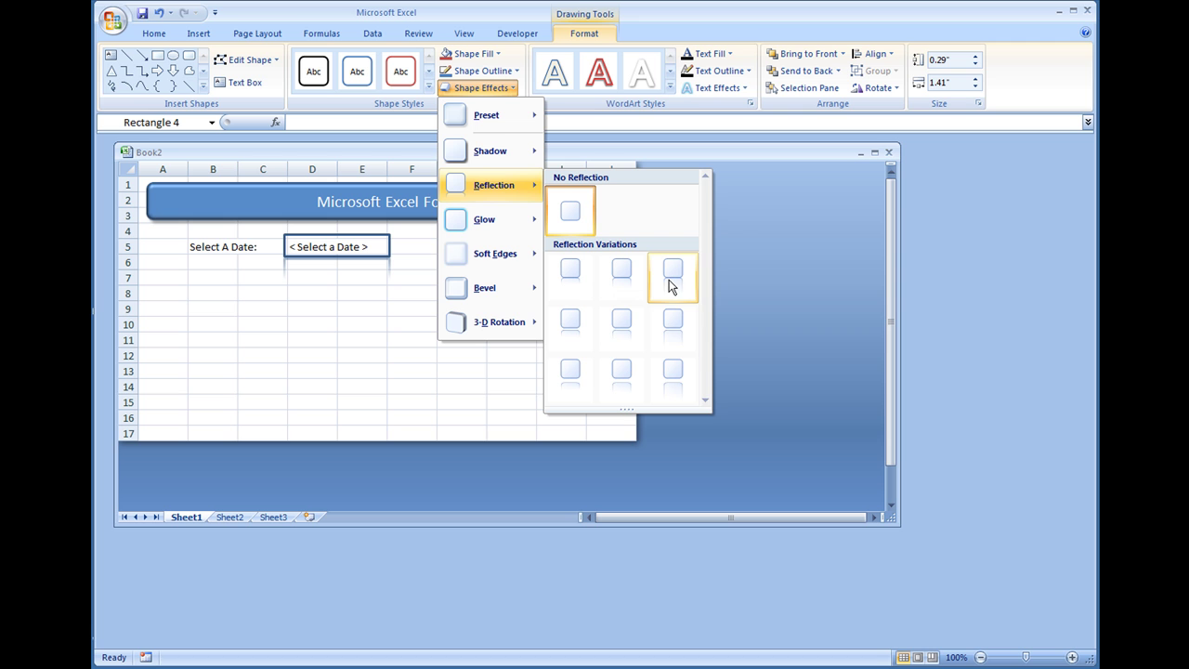
left_click(676, 331)
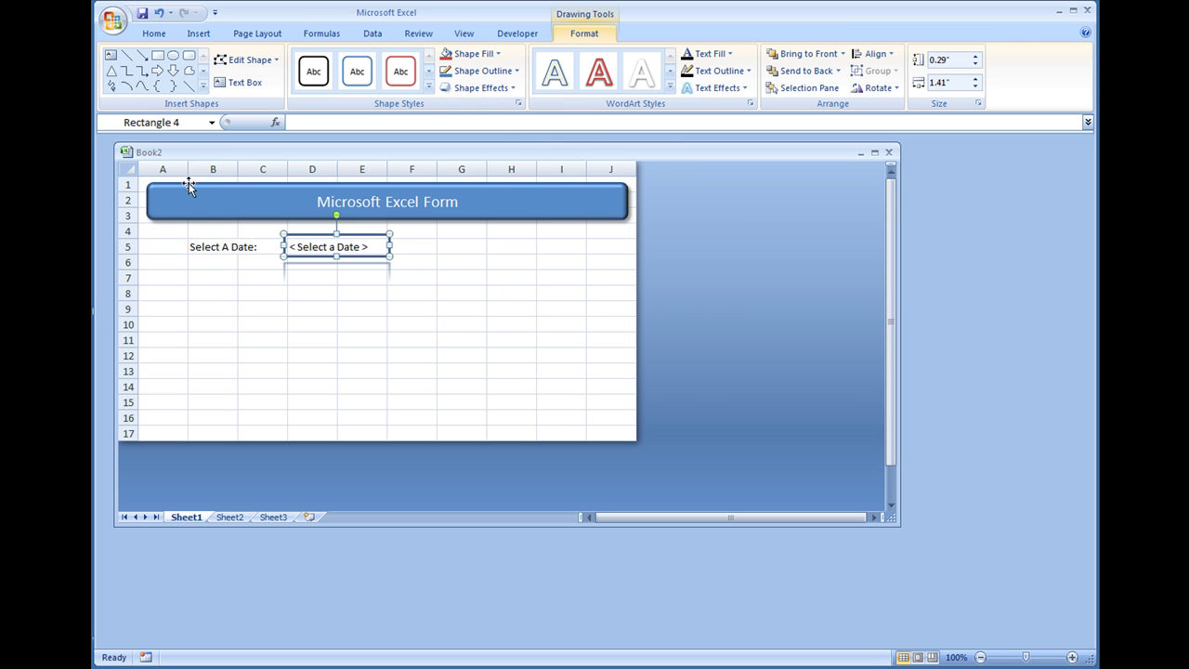
left_click(327, 245)
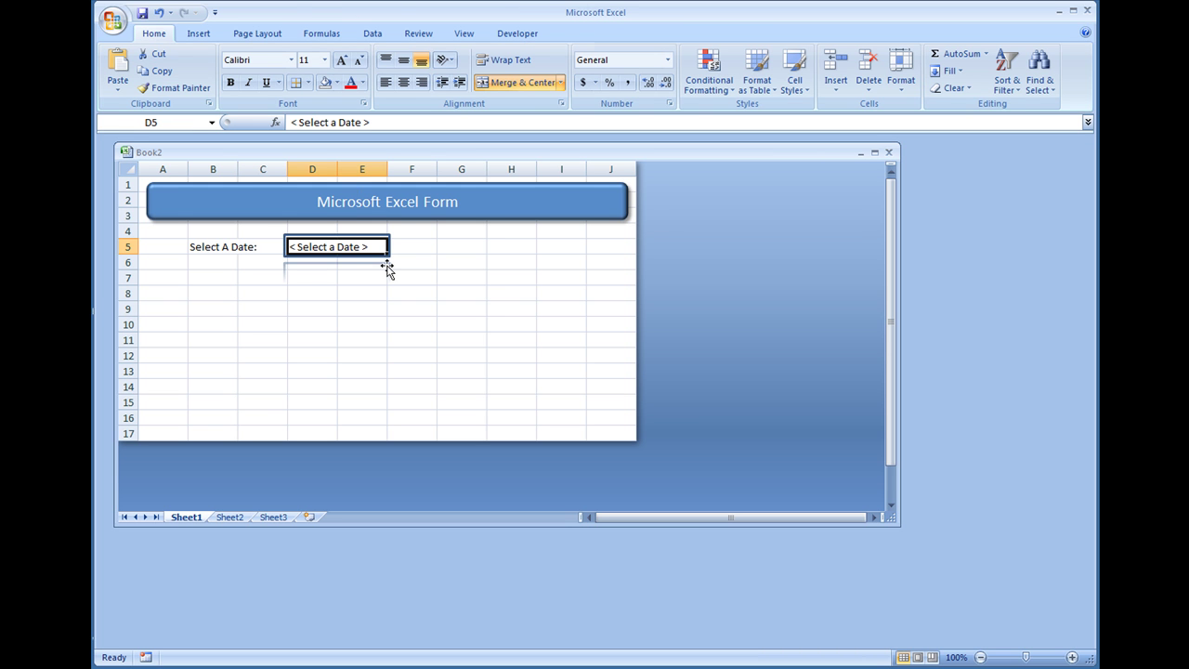